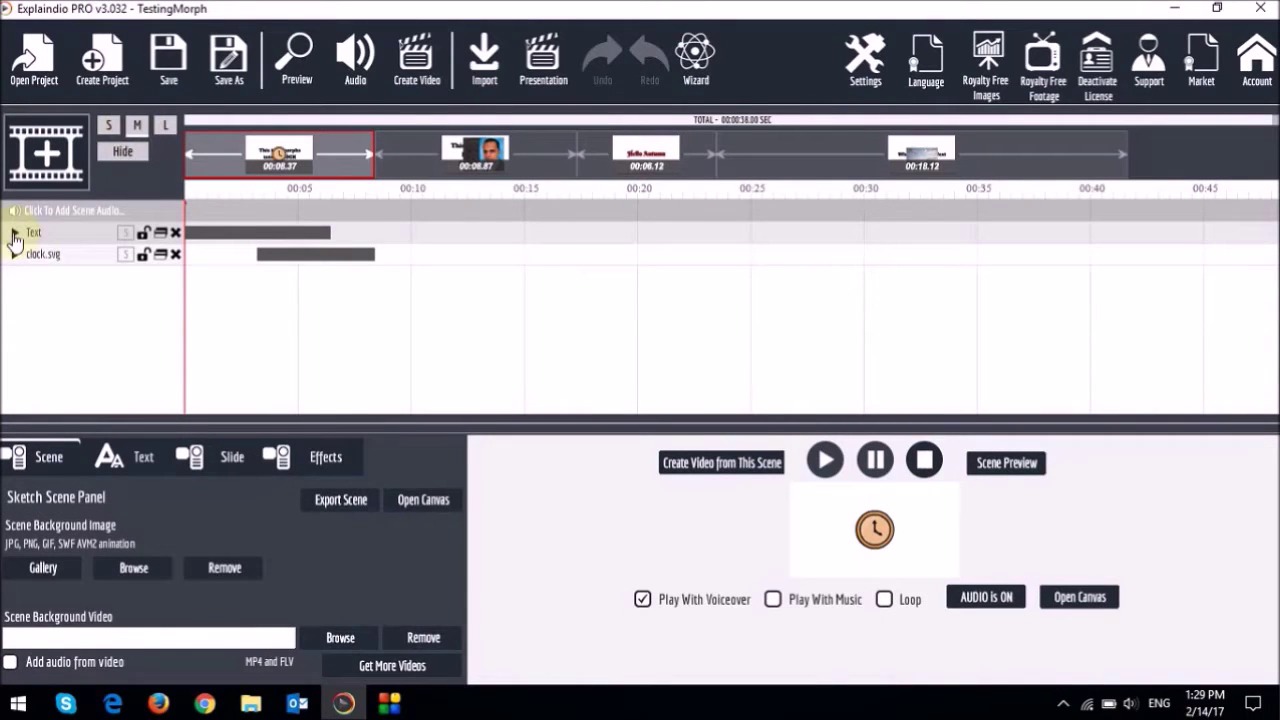
- Expand the Text and clock.svg layers to reveal Sketch By Hand, Fade Out and Morph effects
{"action": "left_click", "coordinate": [14, 234]}
{"action": "left_click", "coordinate": [14, 312]}
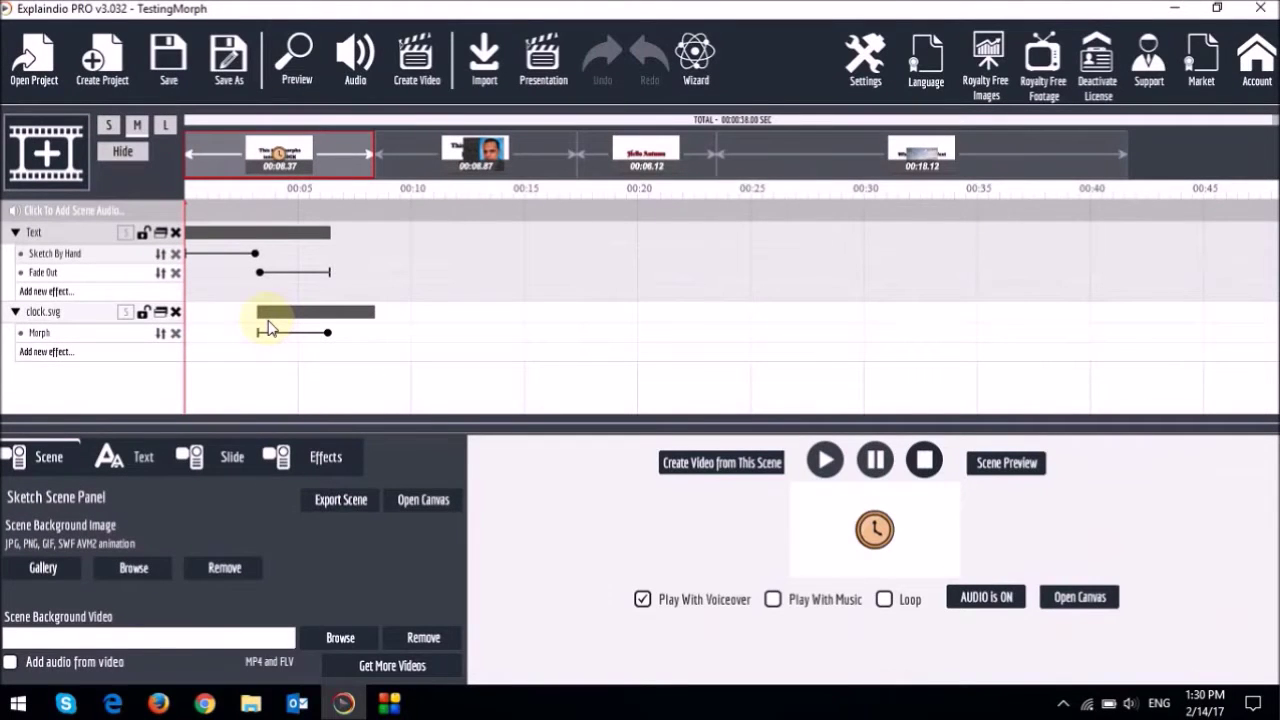
- Preview the text-to-clock morph, check clock's Morph and Text's Sketch By Hand settings, and collapse tracks
{"action": "left_click", "coordinate": [1007, 463]}
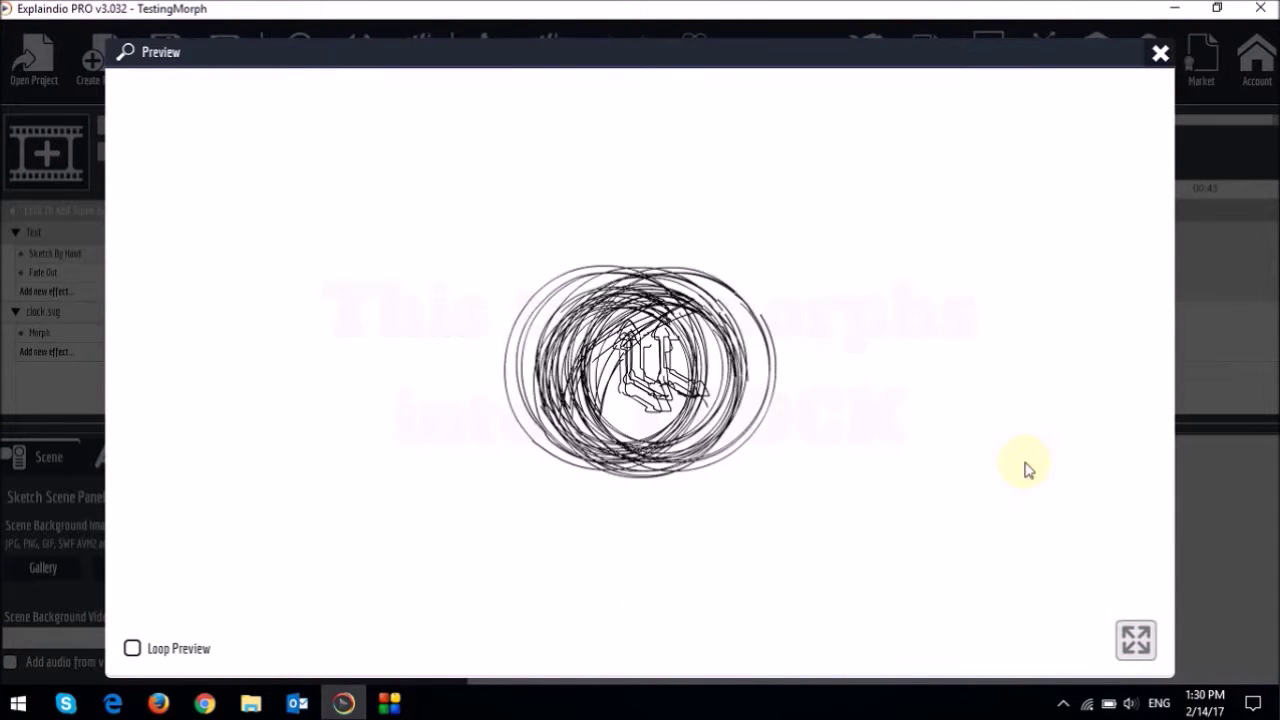
{"action": "left_click", "coordinate": [1160, 55]}
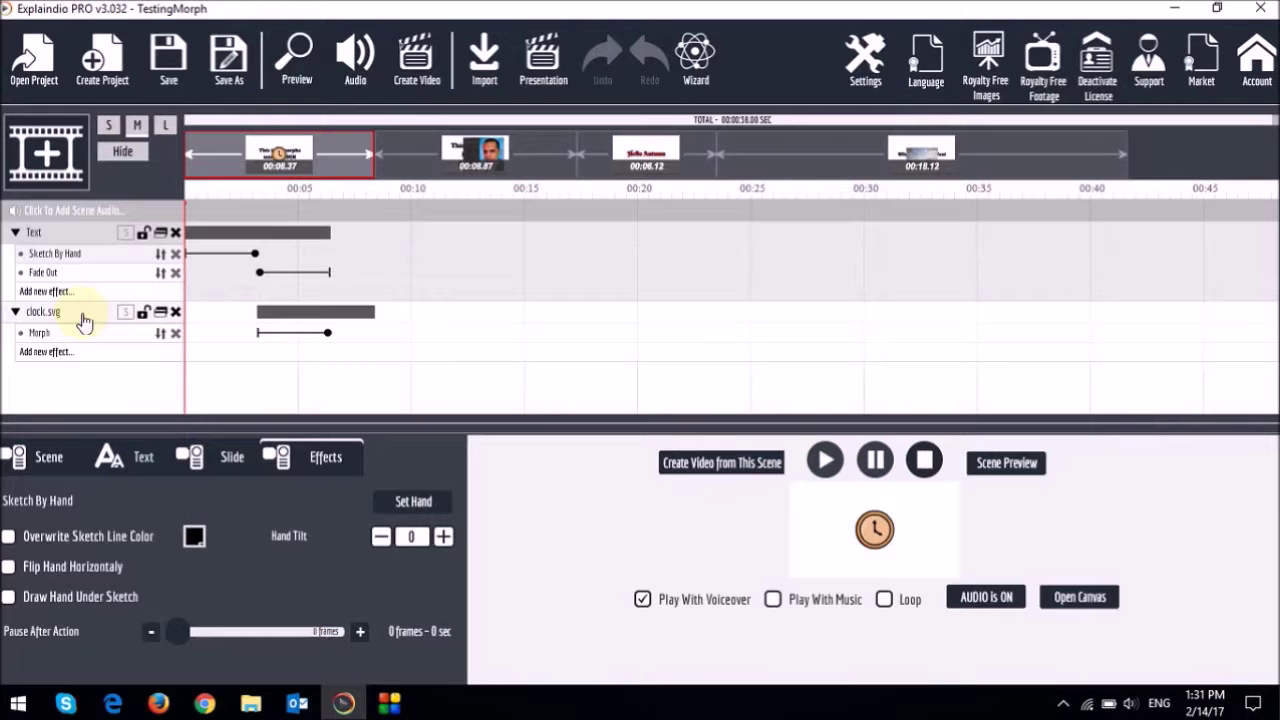
{"action": "left_click", "coordinate": [83, 320]}
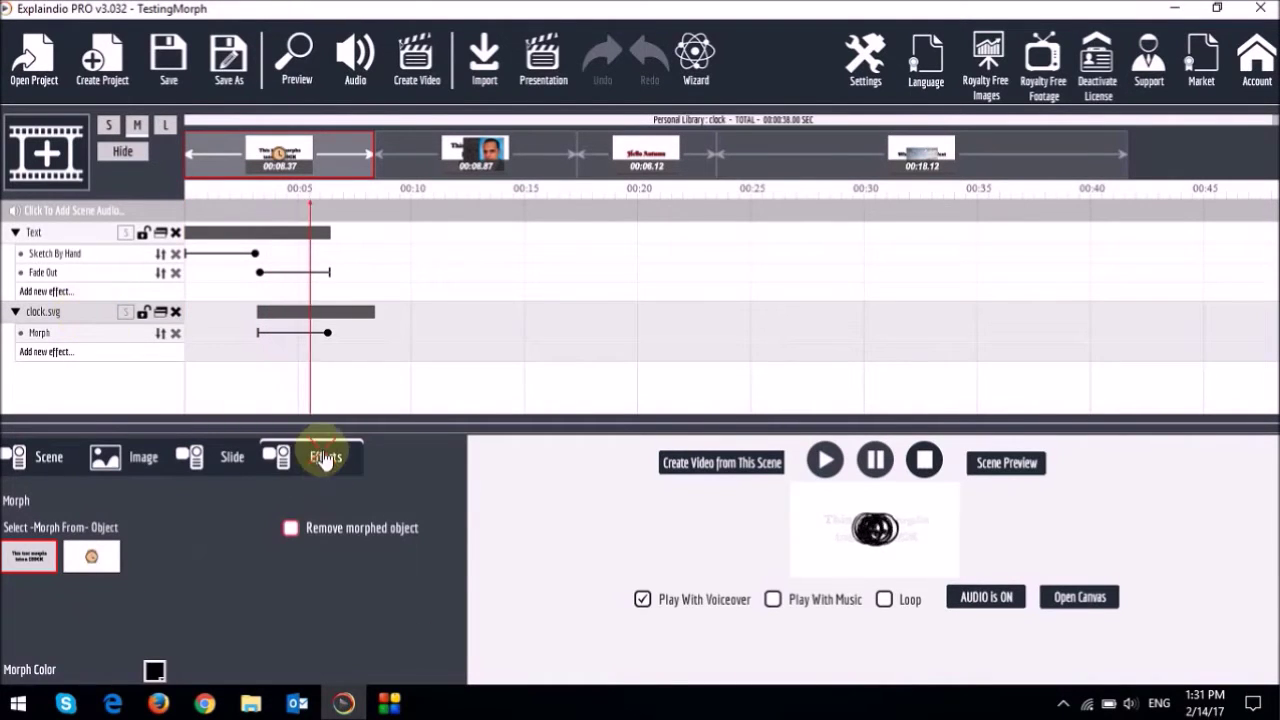
{"action": "left_click", "coordinate": [133, 157]}
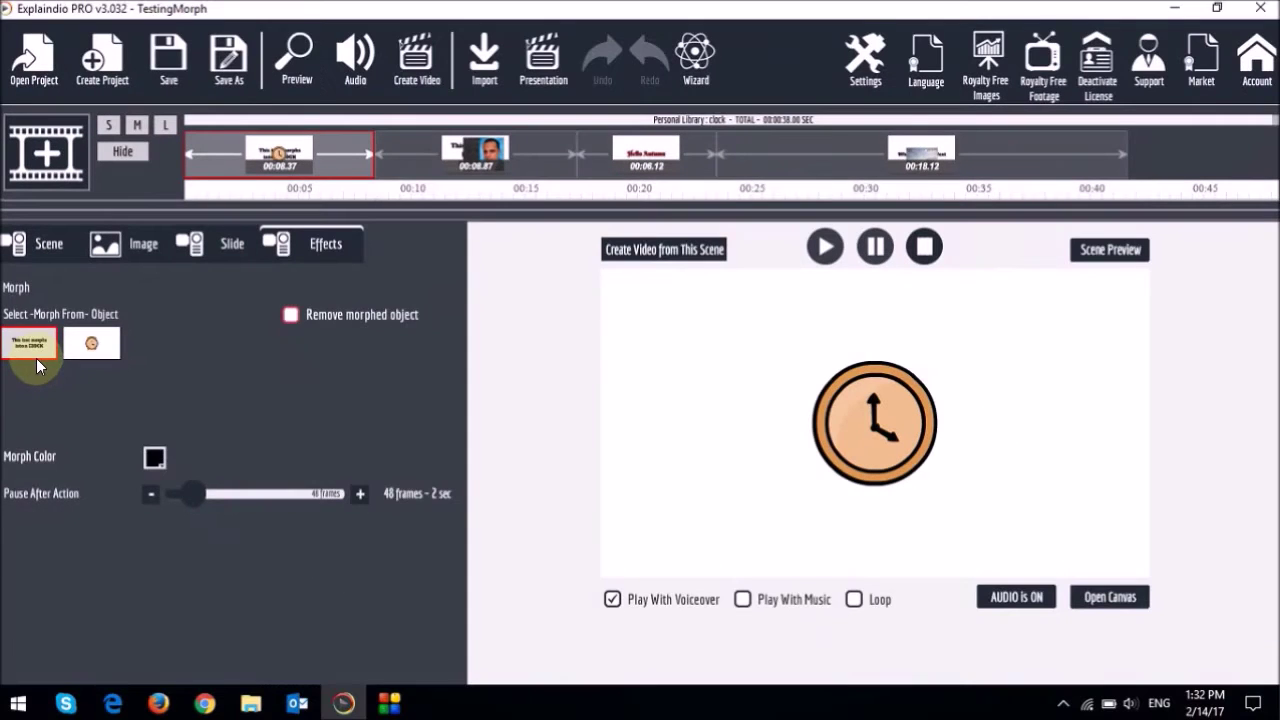
{"action": "left_click", "coordinate": [78, 362]}
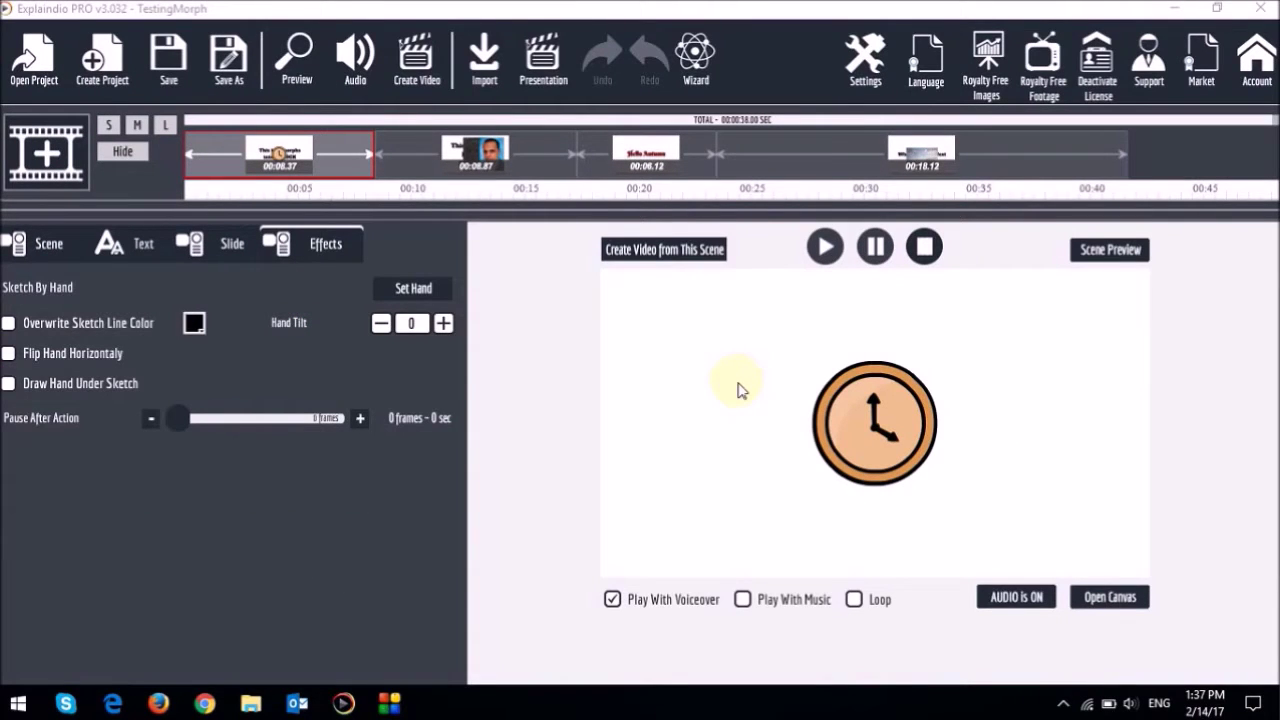
- Switch to the second scene and play its full preview
{"action": "left_click", "coordinate": [500, 152]}
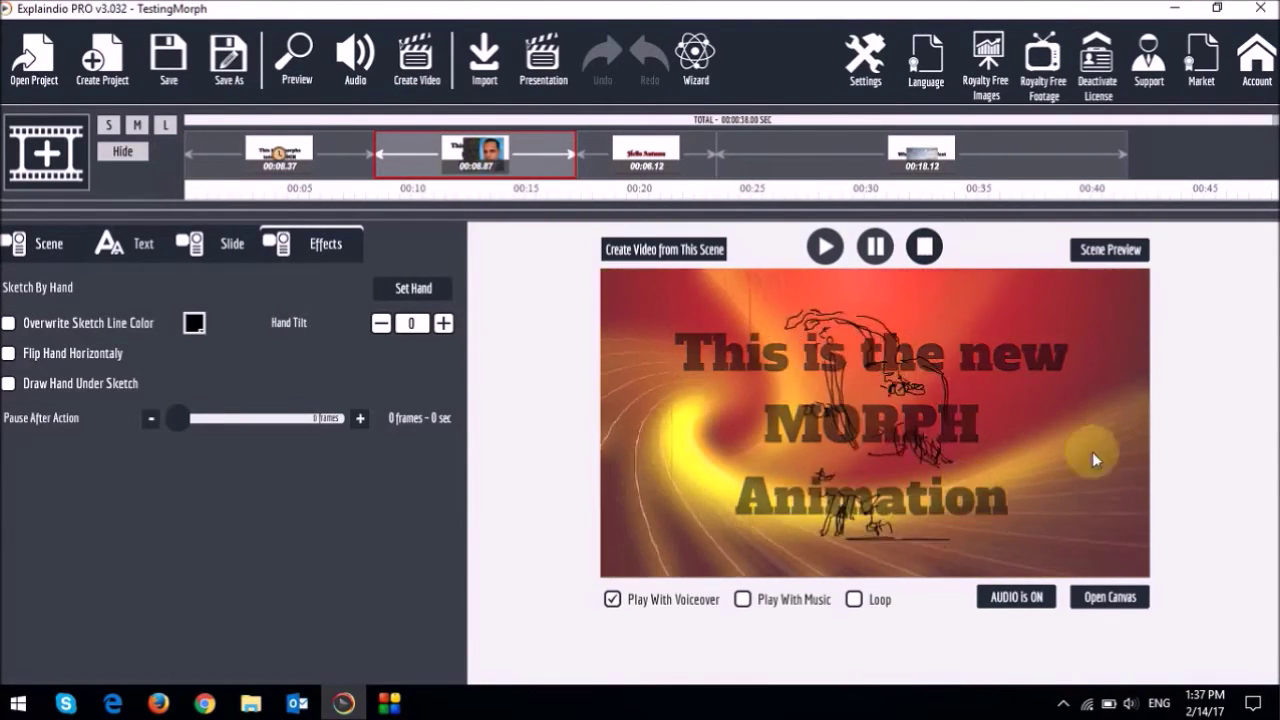
{"action": "left_click", "coordinate": [1128, 251]}
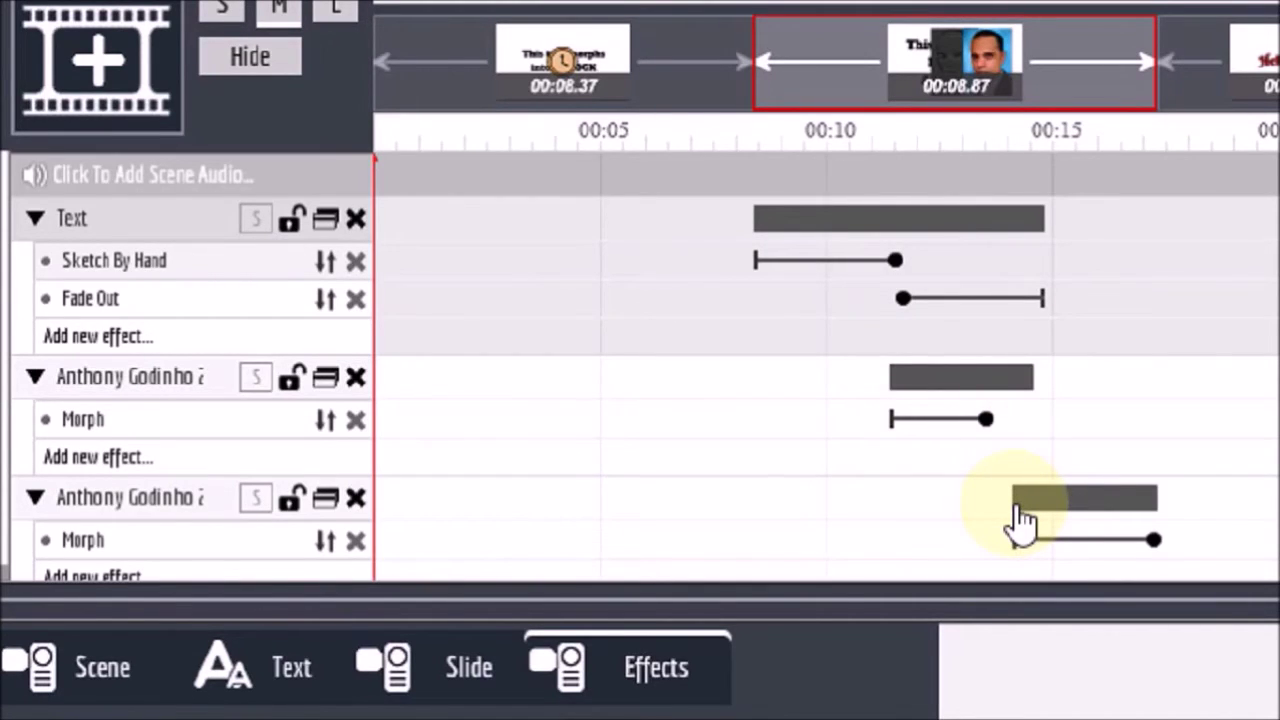
- Check the second portrait's Morph settings, collapse the tracks, and open the second scene's canvas
{"action": "left_click", "coordinate": [172, 502]}
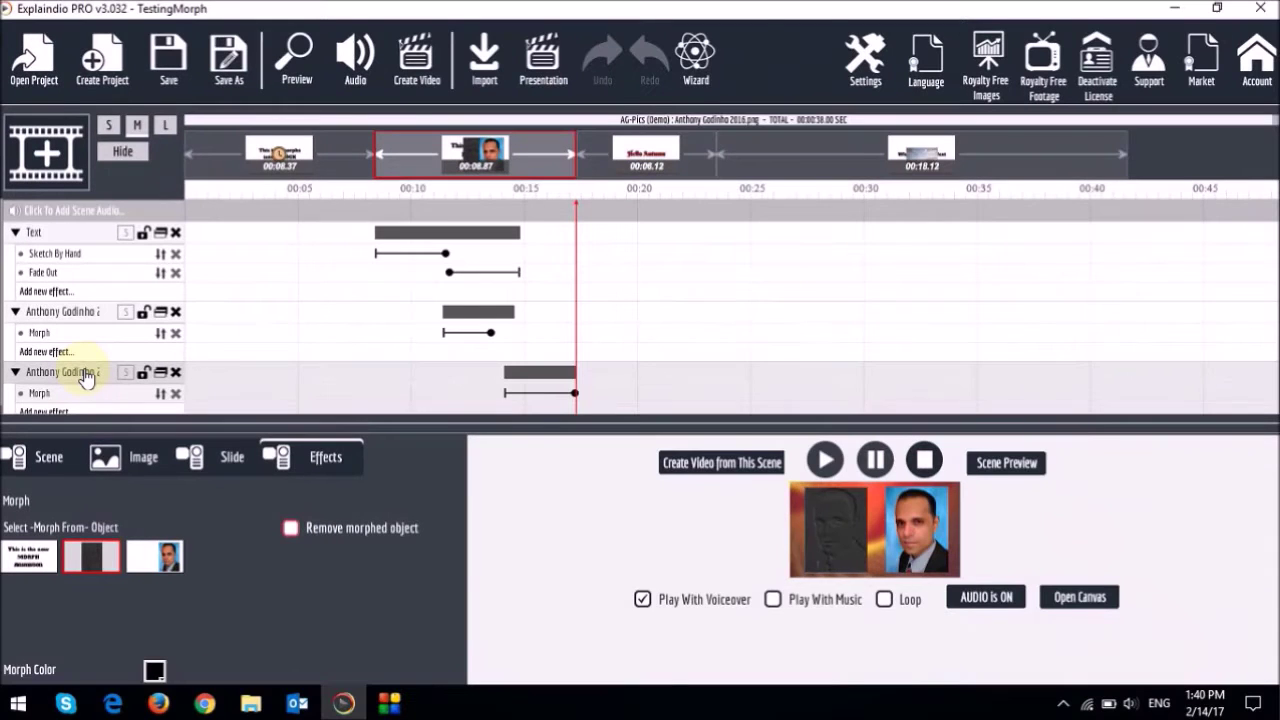
{"action": "left_click", "coordinate": [122, 156]}
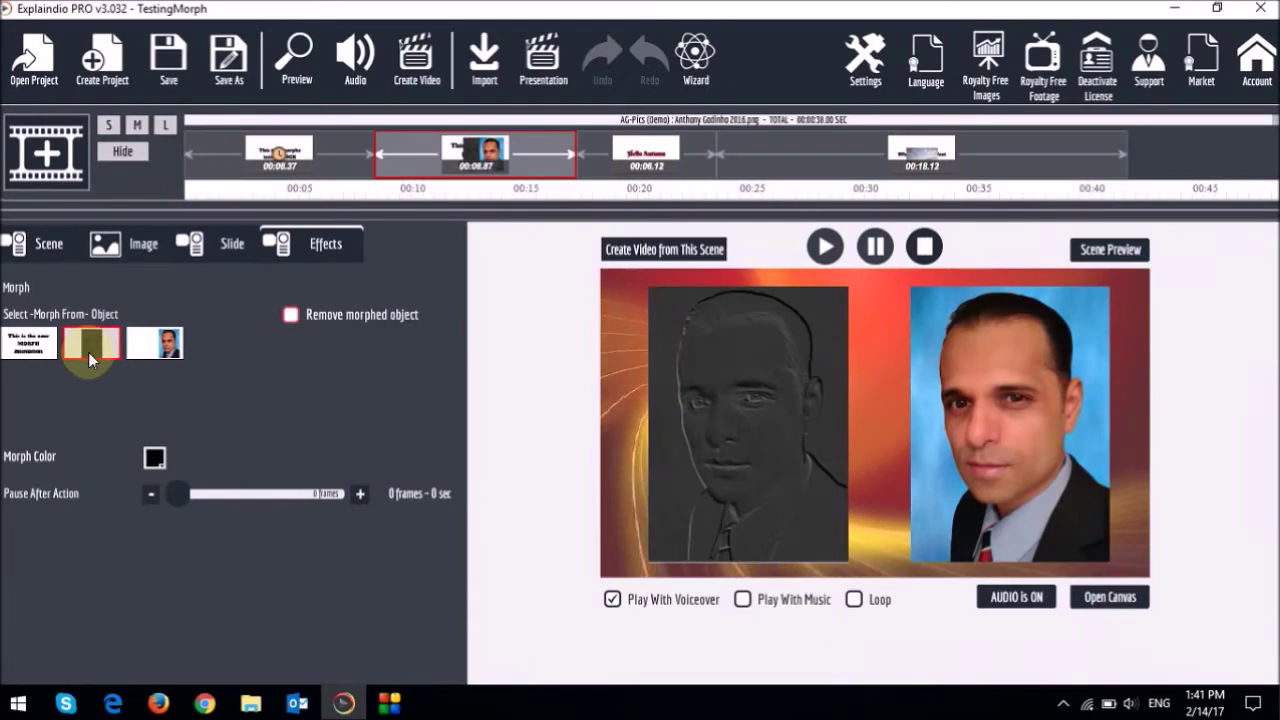
{"action": "left_click", "coordinate": [1110, 597]}
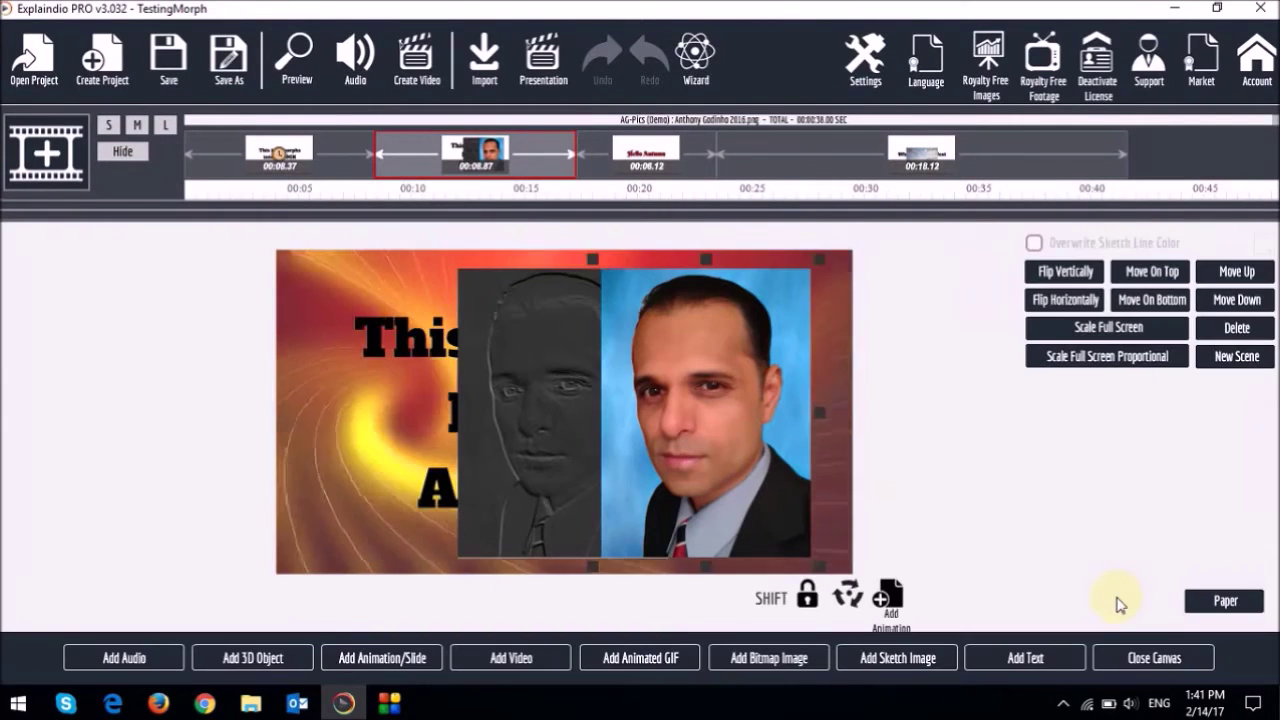
- Select the embossed portrait and the other image on the canvas, then preview the portrait morph
{"action": "left_click", "coordinate": [551, 398]}
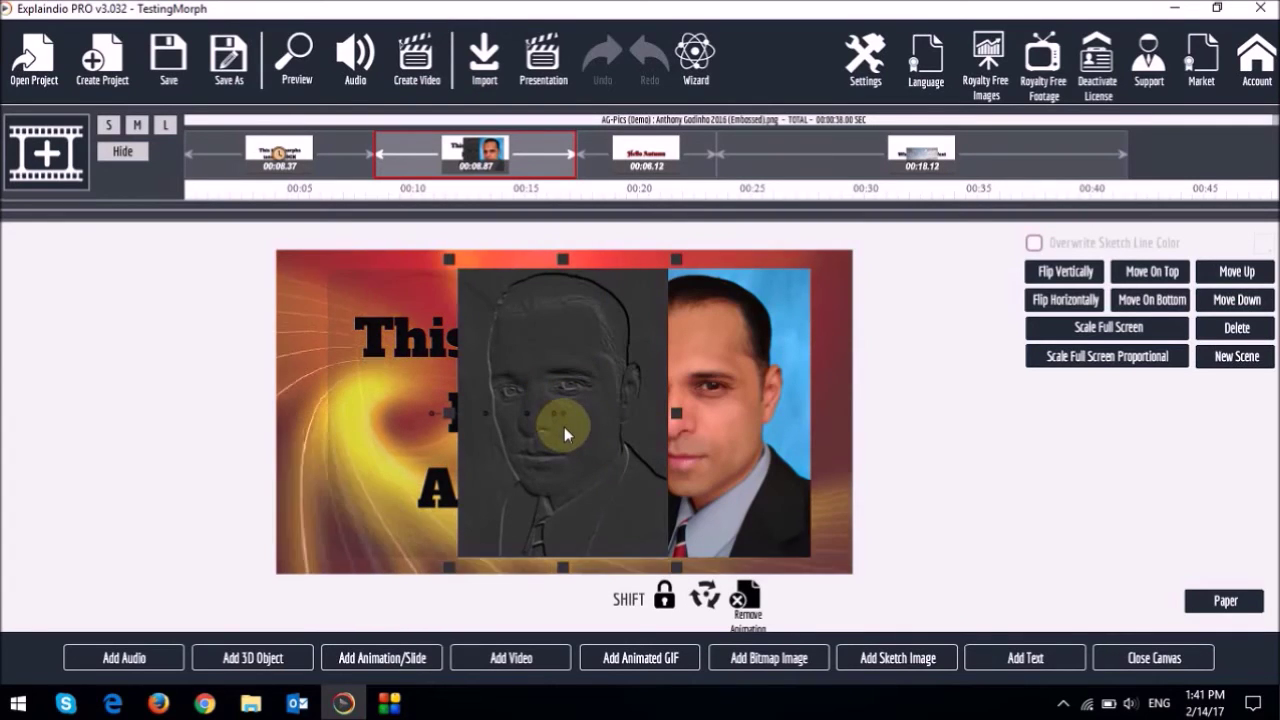
{"action": "left_click", "coordinate": [382, 414]}
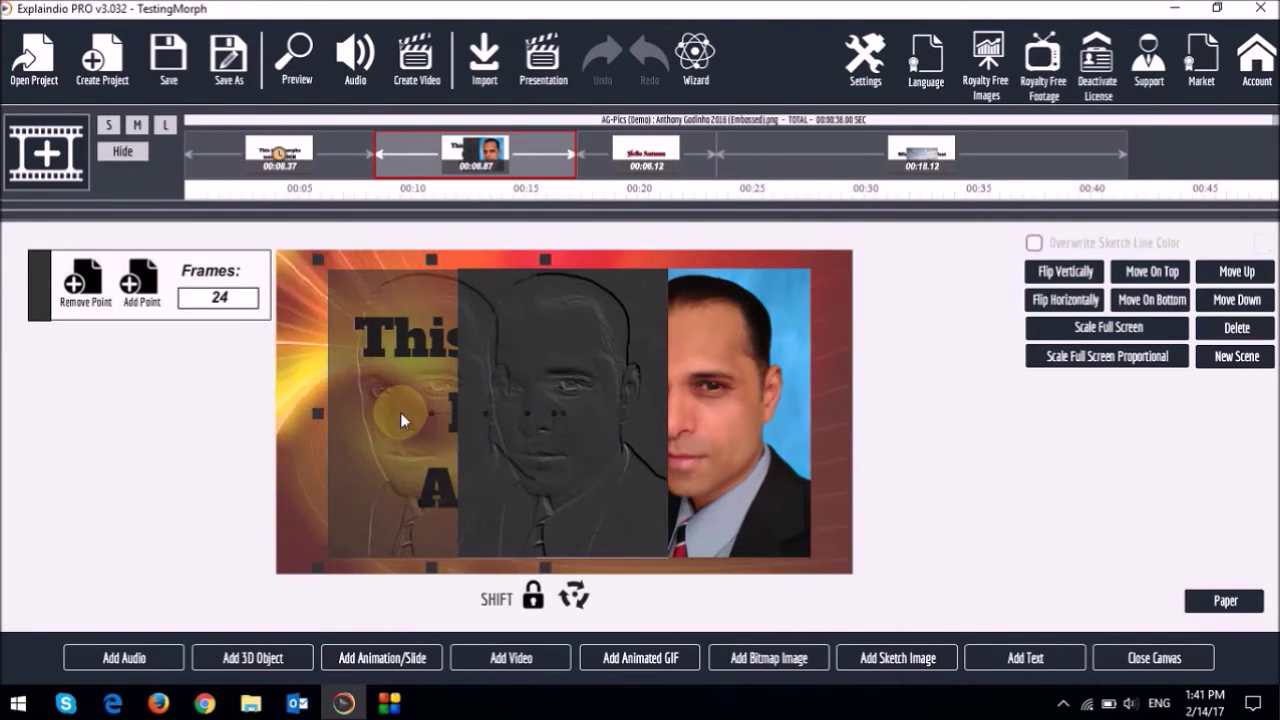
{"action": "left_click", "coordinate": [1155, 660]}
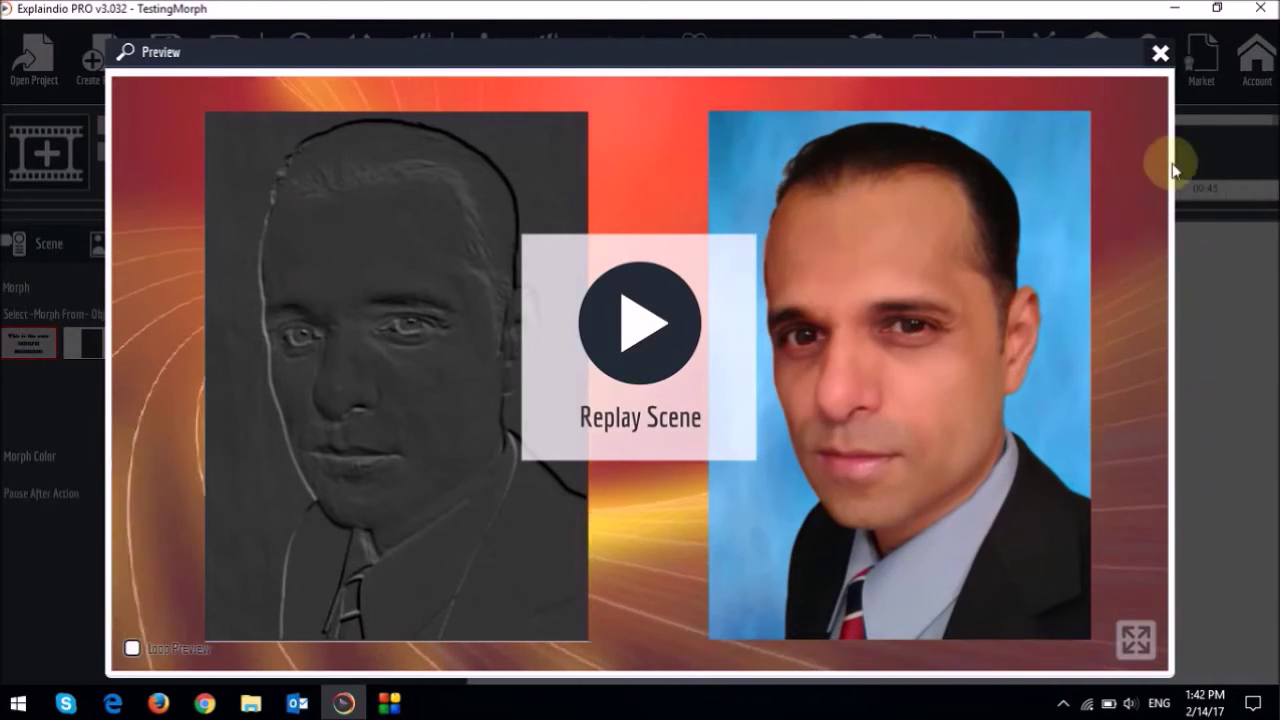
- Switch to the third Hello Autumn scene and show its eagle and Text layer list
{"action": "left_click", "coordinate": [1160, 53]}
{"action": "left_click", "coordinate": [649, 160]}
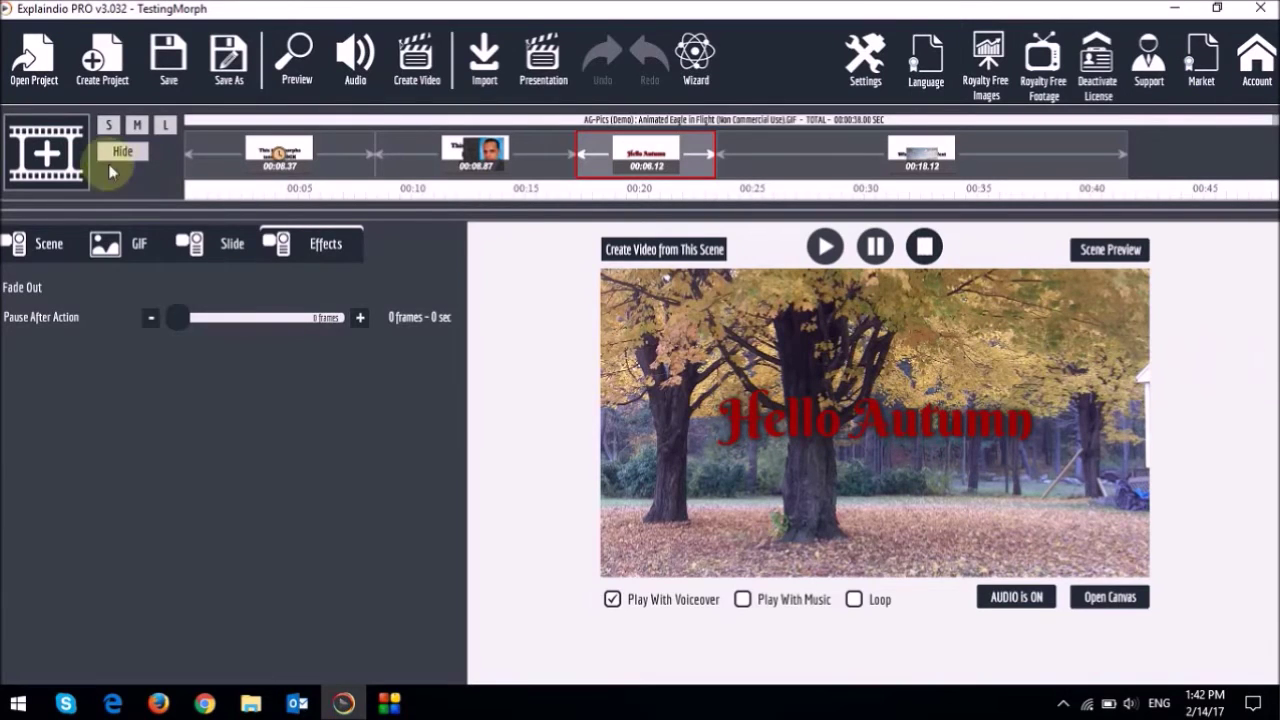
{"action": "left_click", "coordinate": [135, 127]}
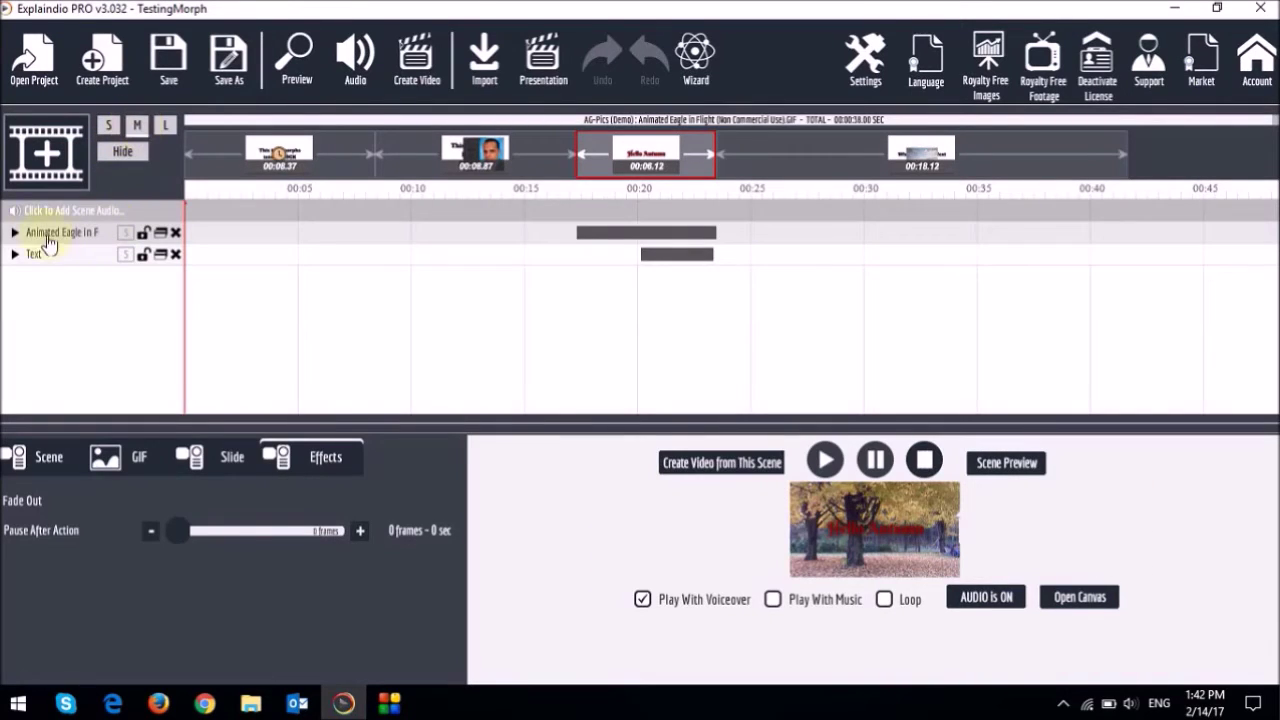
- Reveal the eagle's Fade Out and the Text's Morph effects, then open the third scene's canvas
{"action": "left_click", "coordinate": [15, 232]}
{"action": "left_click", "coordinate": [15, 292]}
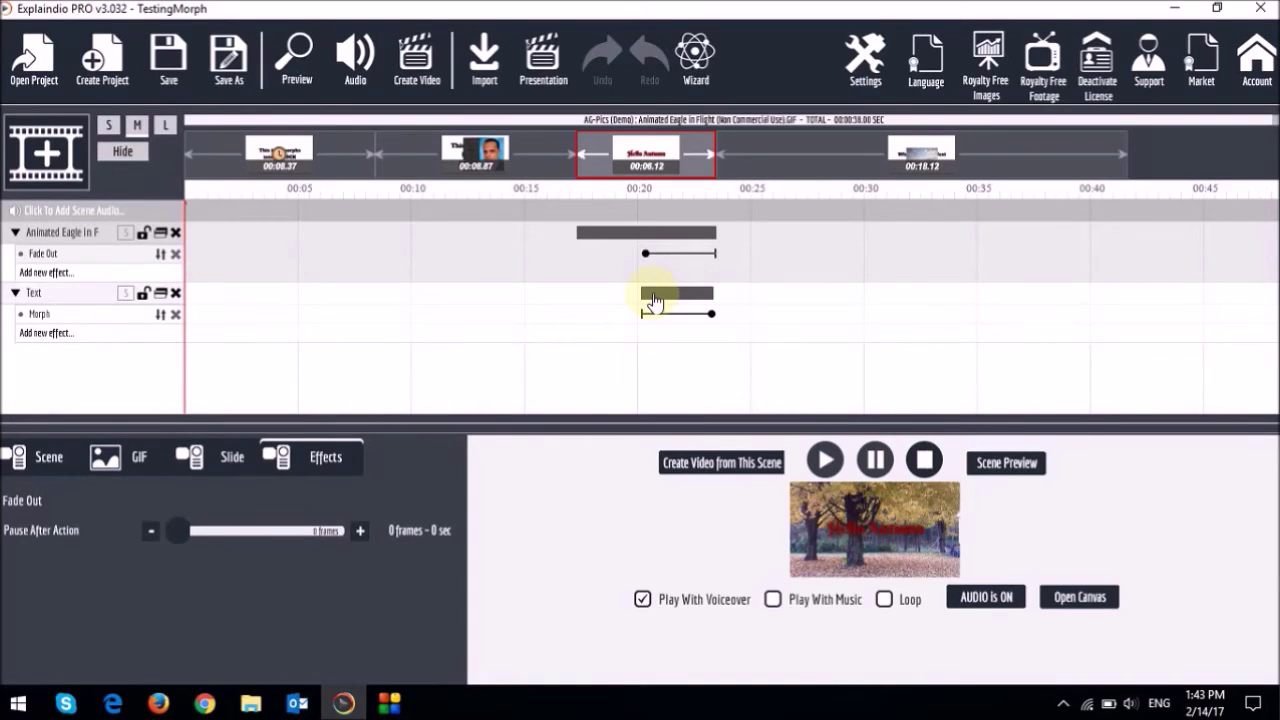
{"action": "left_click", "coordinate": [1098, 598]}
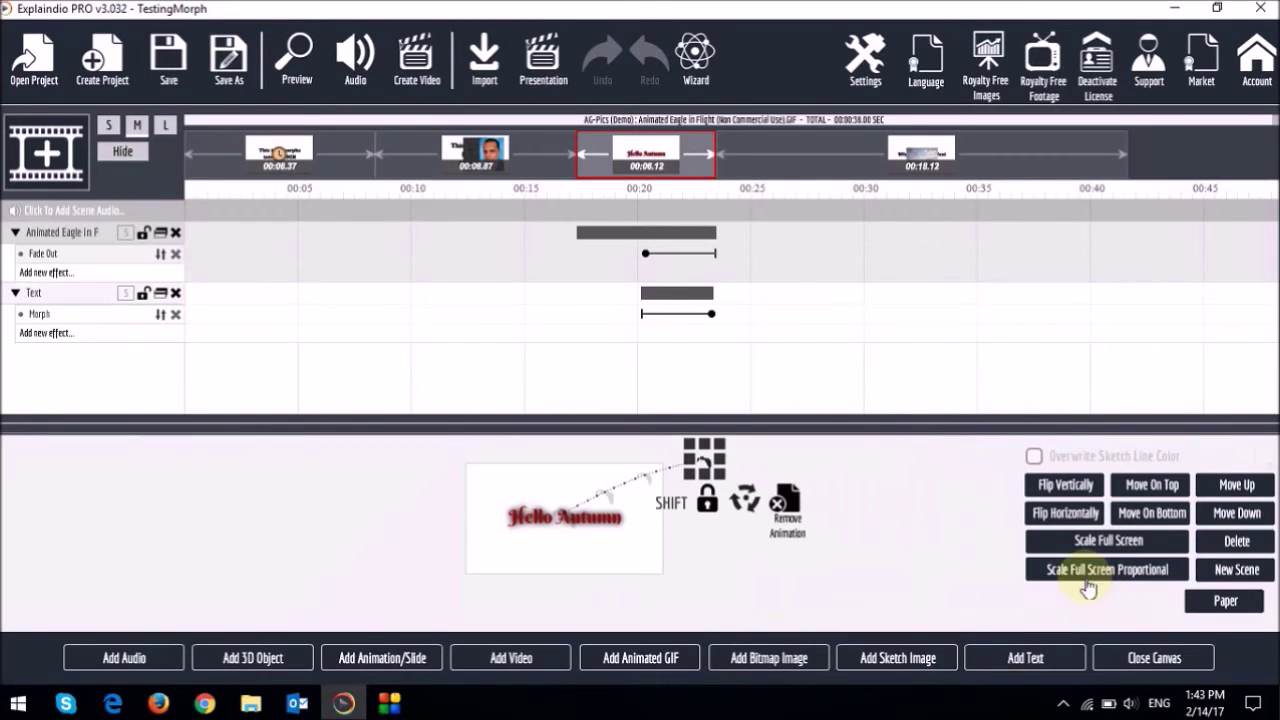
{"action": "left_click", "coordinate": [124, 160]}
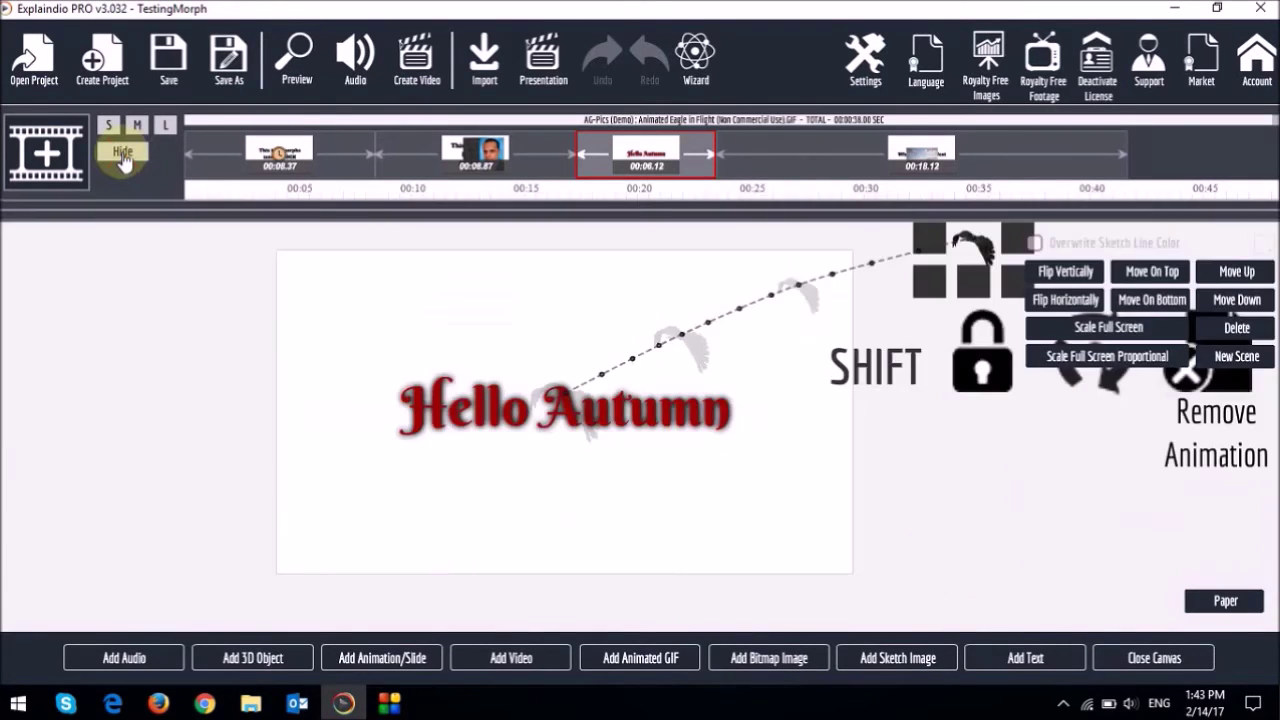
{"action": "left_click", "coordinate": [765, 657]}
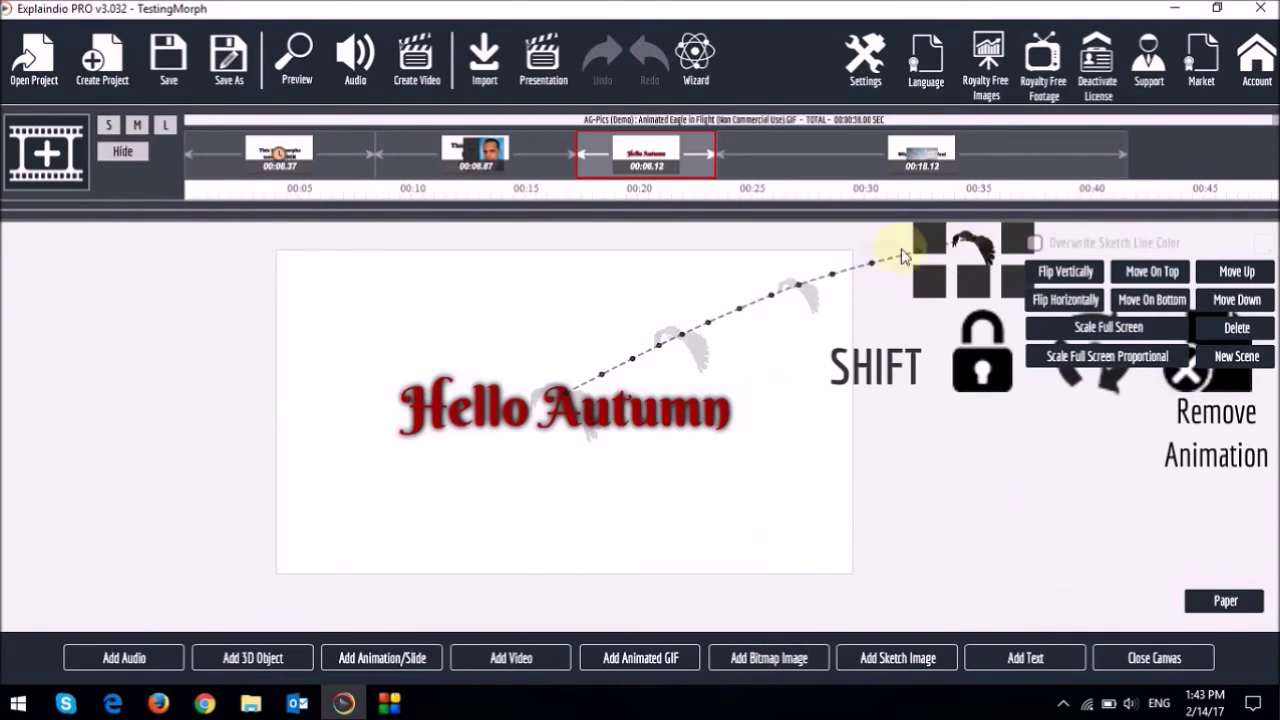
{"action": "left_click", "coordinate": [806, 290]}
{"action": "left_click", "coordinate": [684, 340]}
{"action": "left_click", "coordinate": [572, 404]}
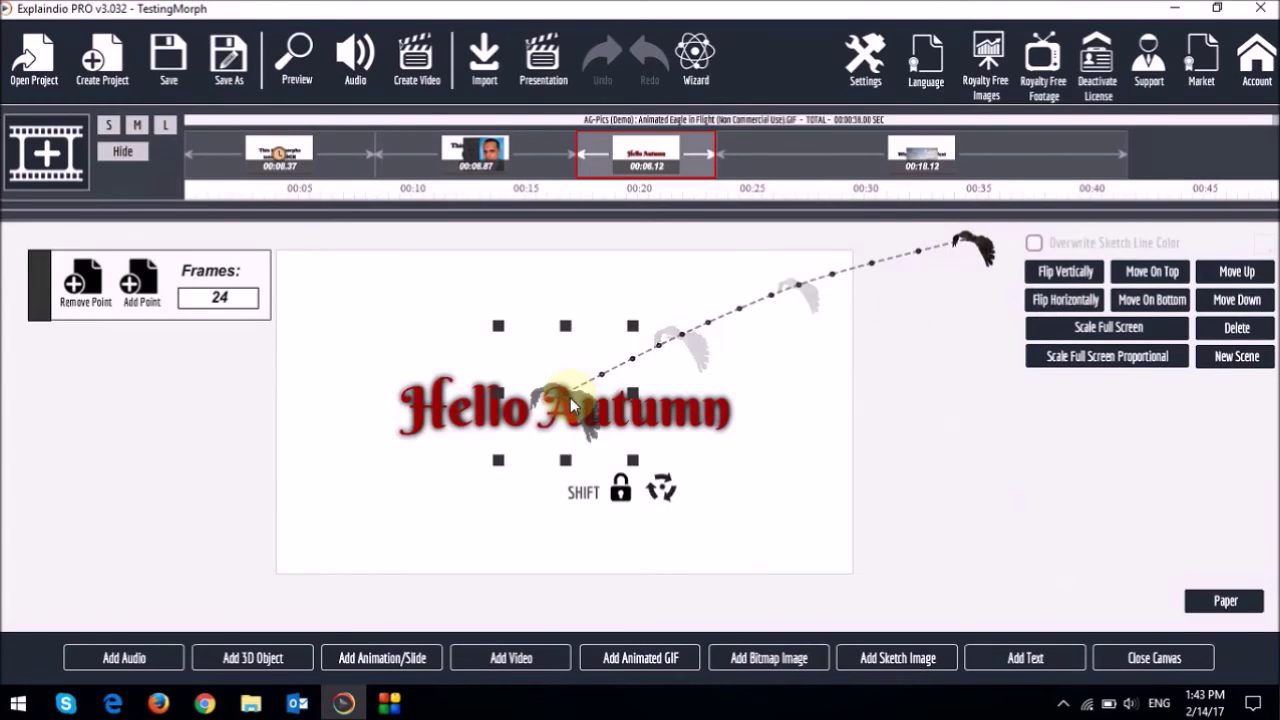
{"action": "left_click", "coordinate": [975, 245]}
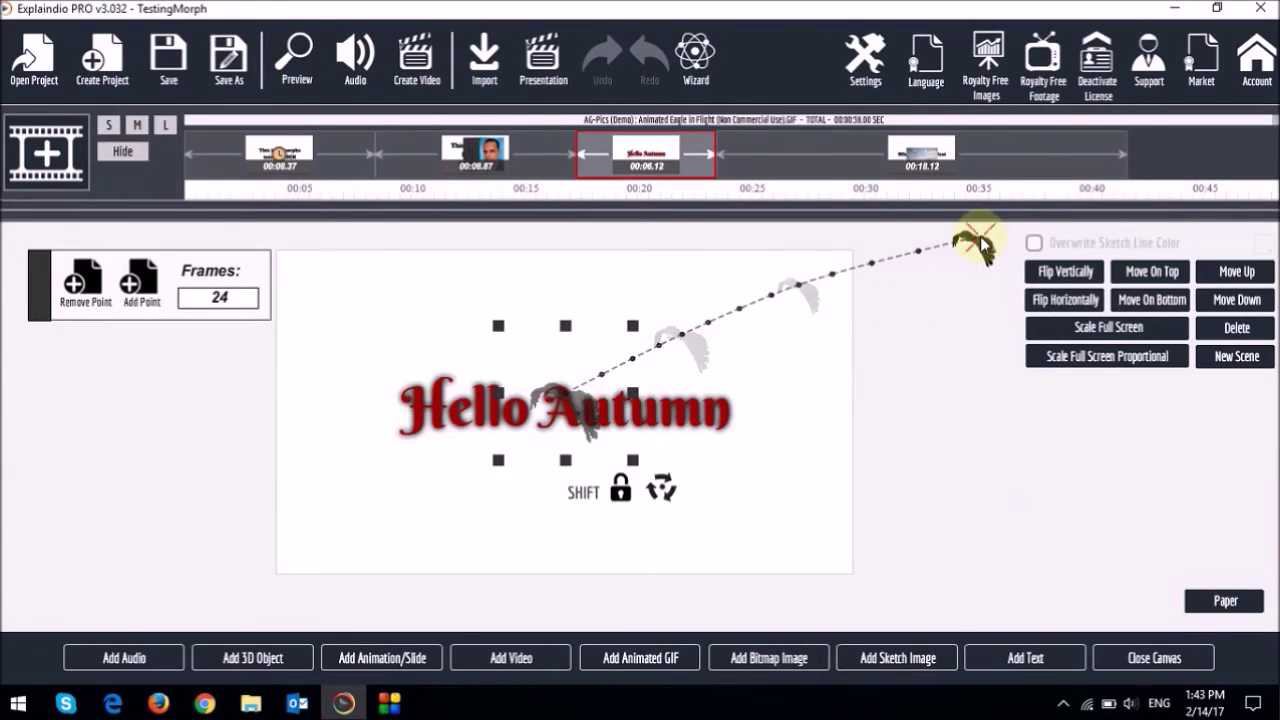
{"action": "left_click", "coordinate": [985, 247]}
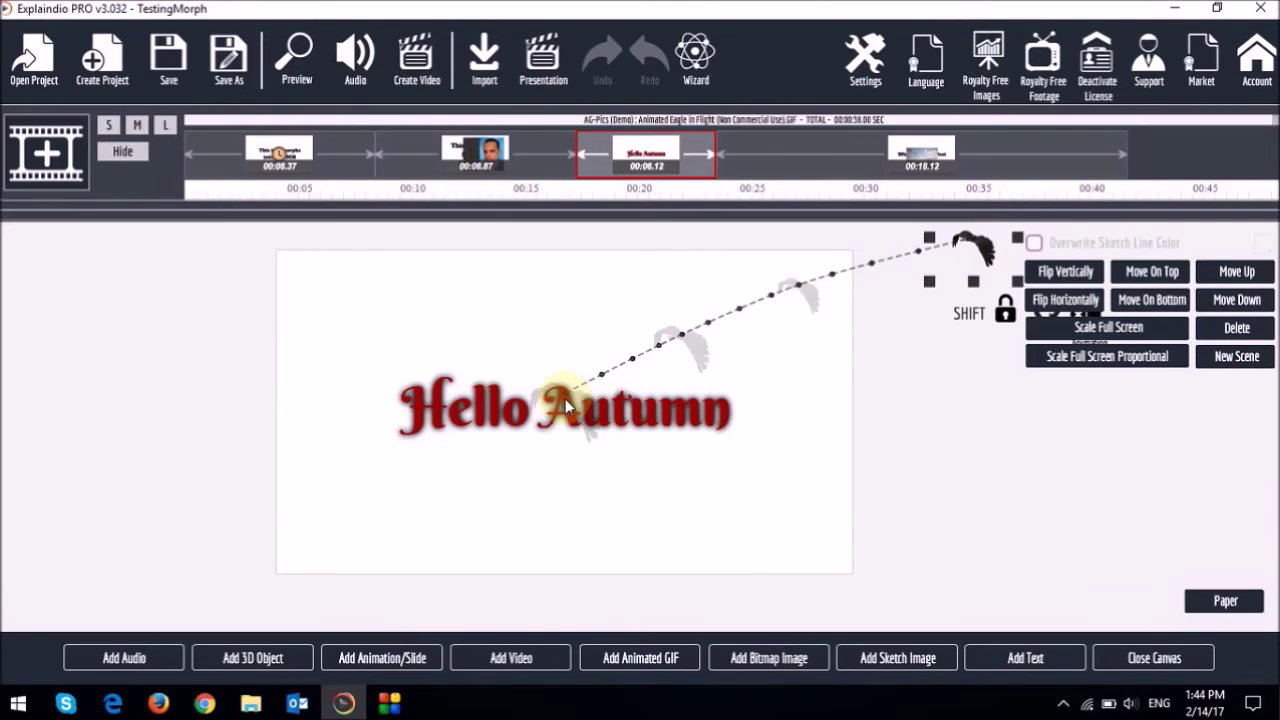
{"action": "left_click", "coordinate": [137, 124]}
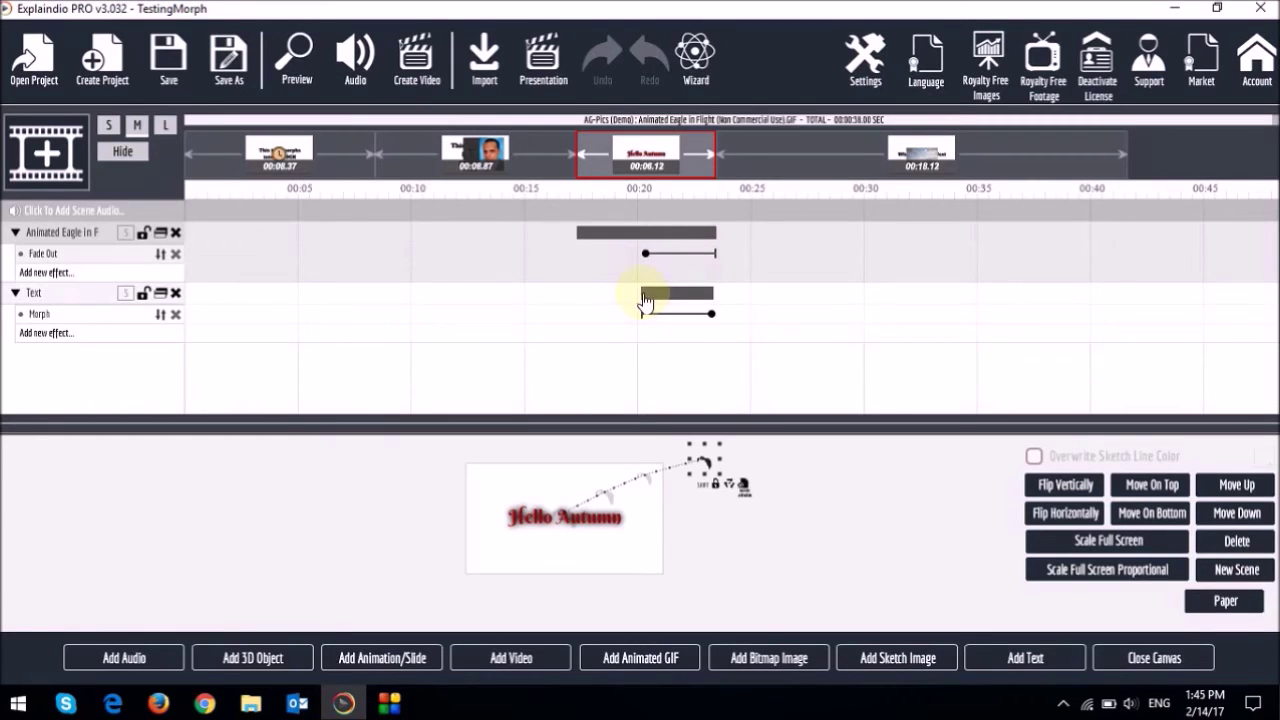
- Close the canvas, preview Hello Autumn full-size with tracks collapsed, then open the What to Watch Next scene
{"action": "left_click", "coordinate": [1160, 656]}
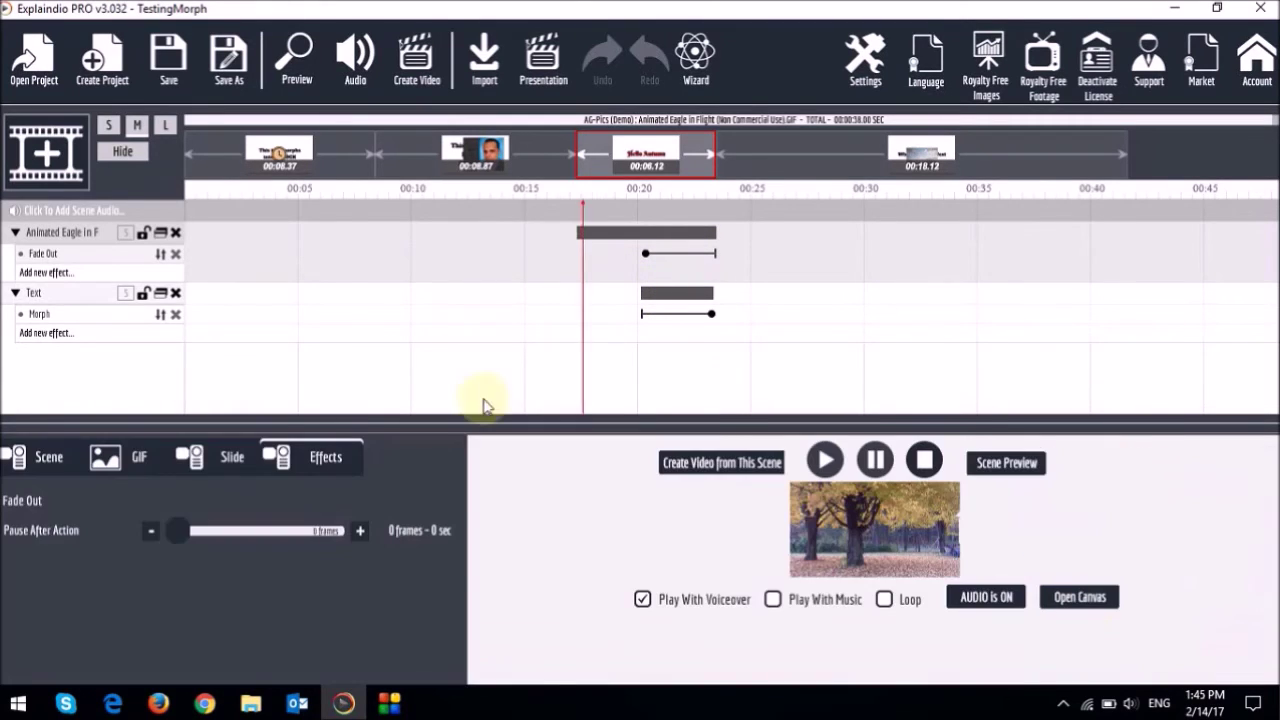
{"action": "left_click", "coordinate": [124, 151]}
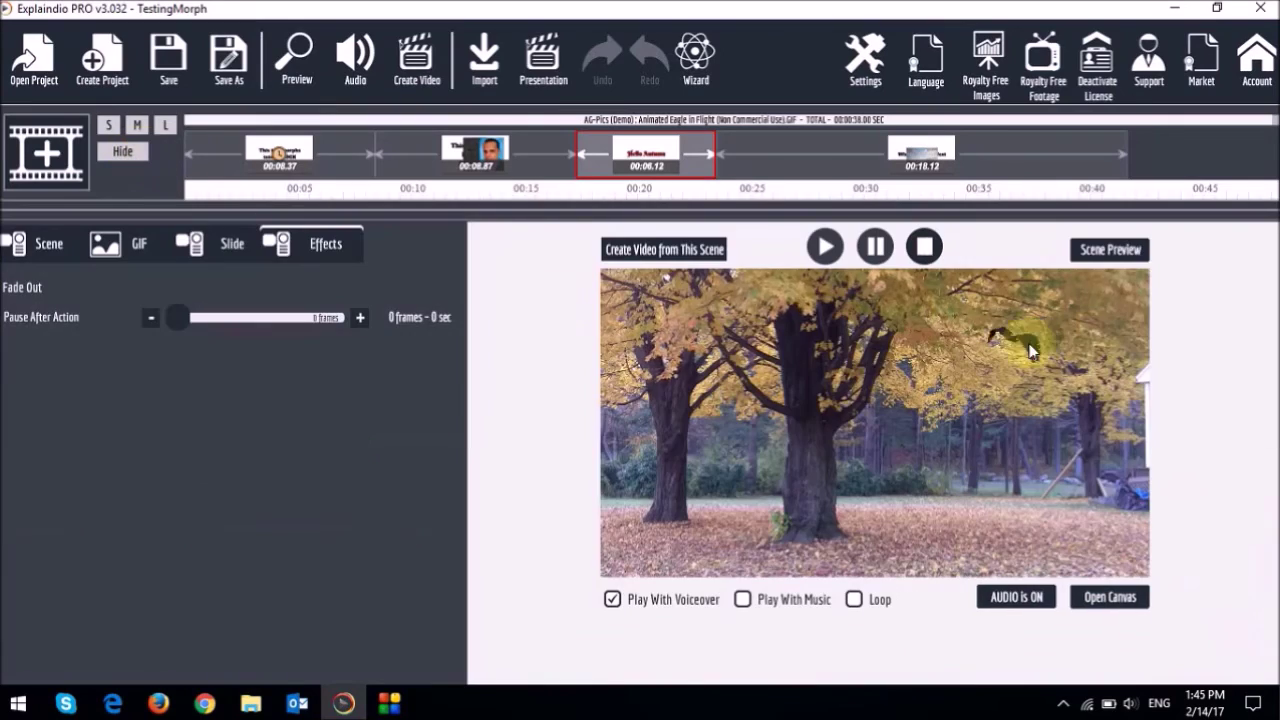
{"action": "left_click", "coordinate": [1110, 250]}
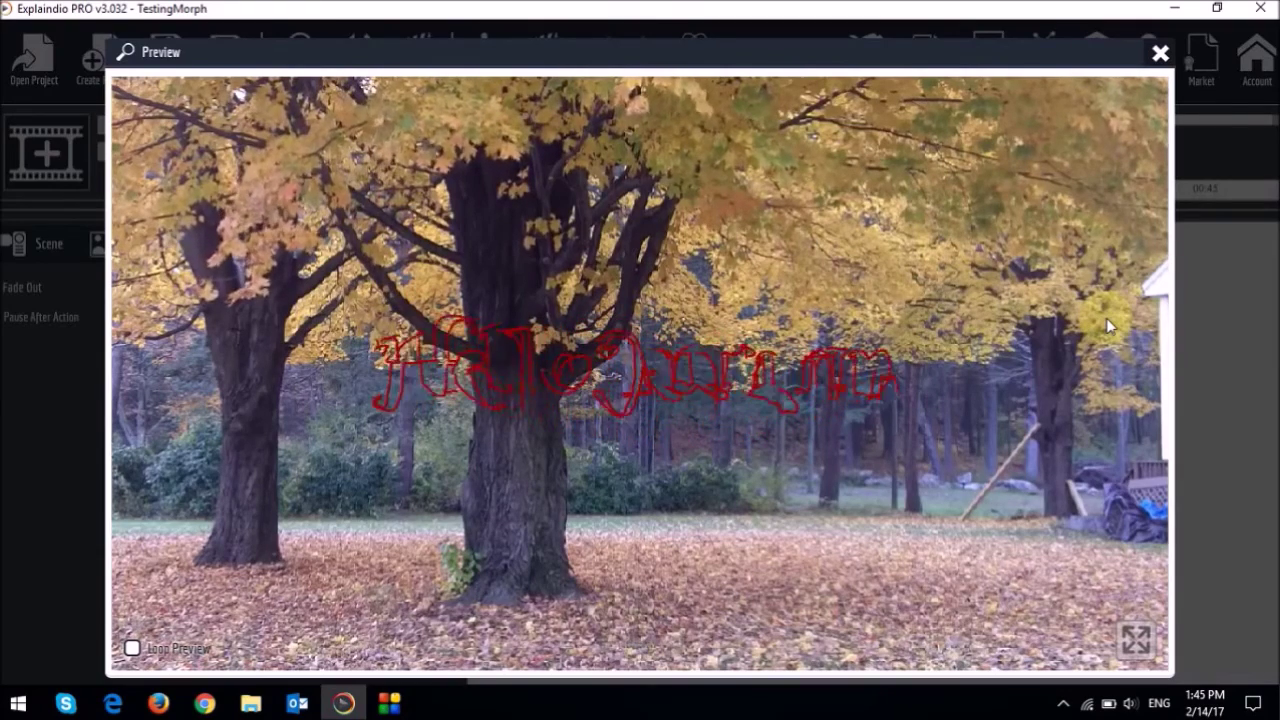
{"action": "key", "text": "Escape"}
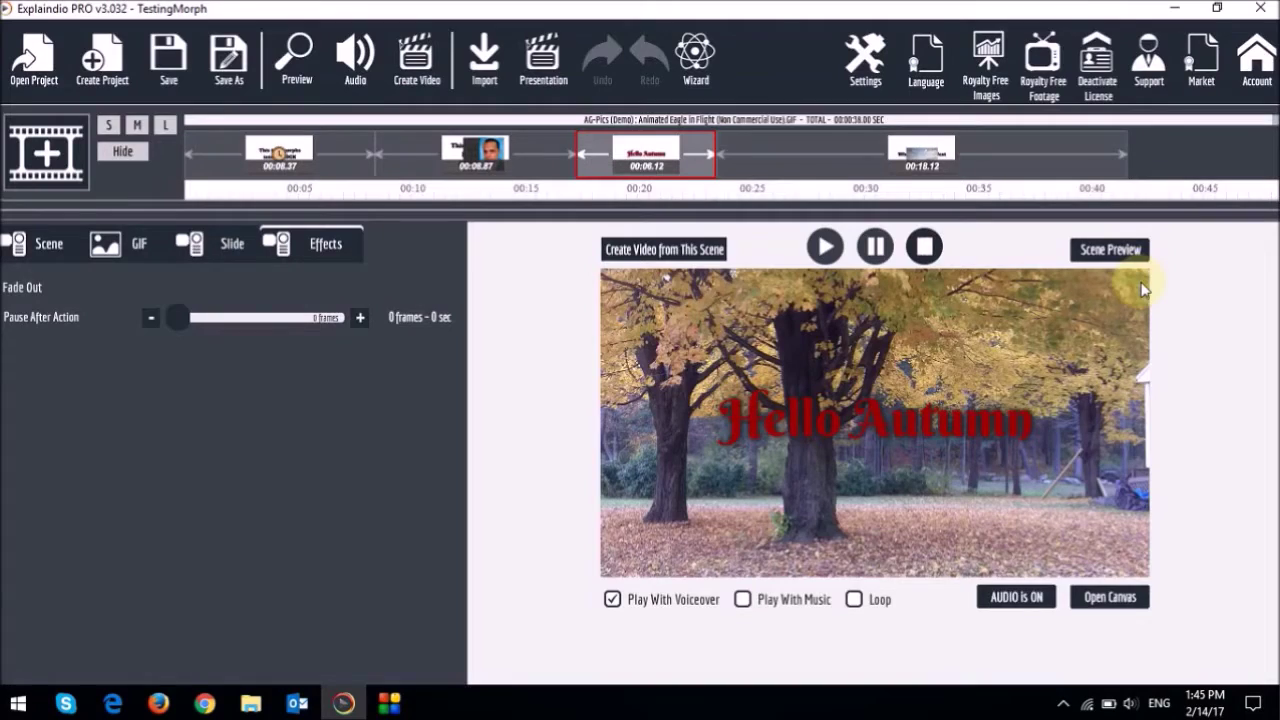
{"action": "left_click", "coordinate": [966, 152]}
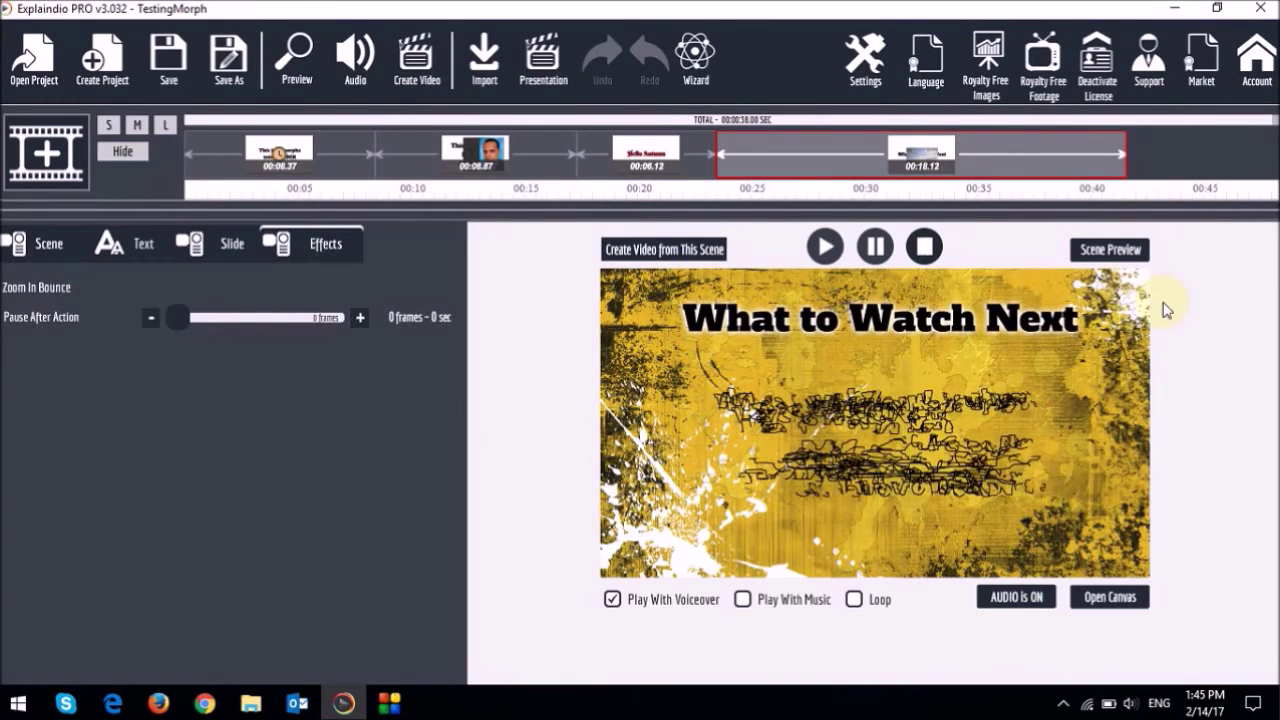
- Preview What to Watch Next, expand its Text and Quotes tracks, and show the quote's Morph-from-text settings
{"action": "left_click", "coordinate": [1112, 250]}
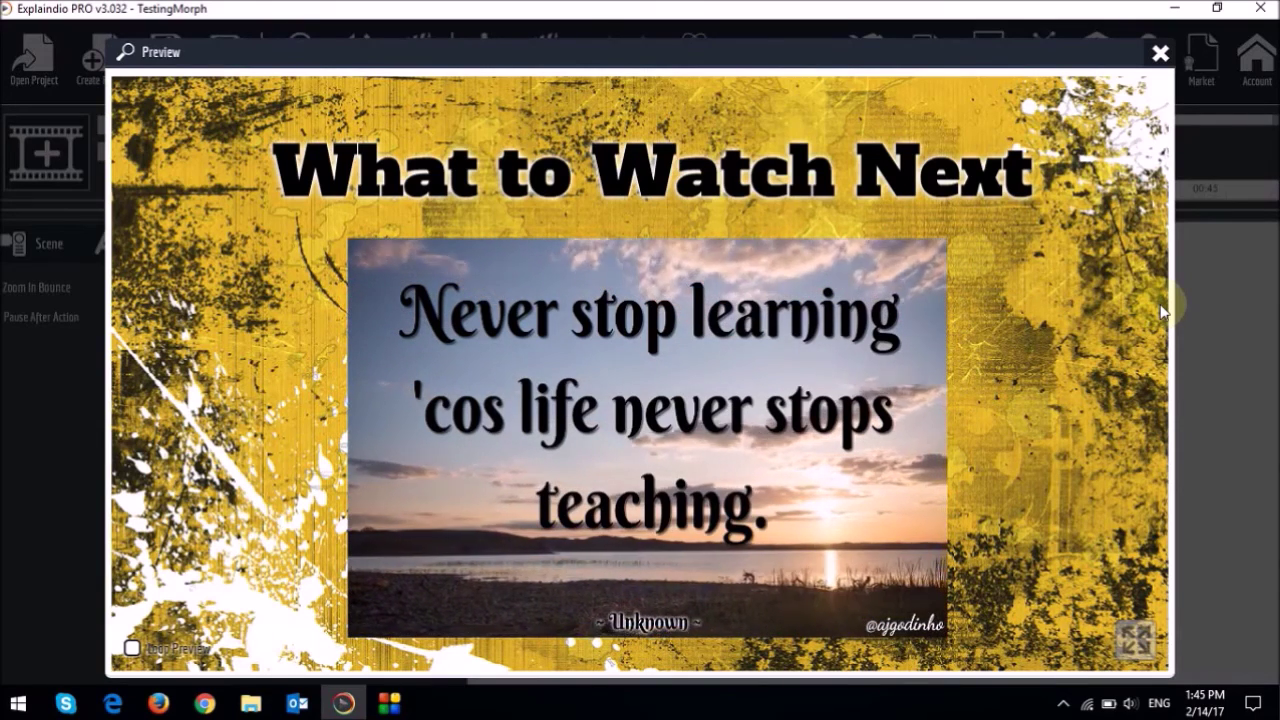
{"action": "left_click", "coordinate": [1160, 52]}
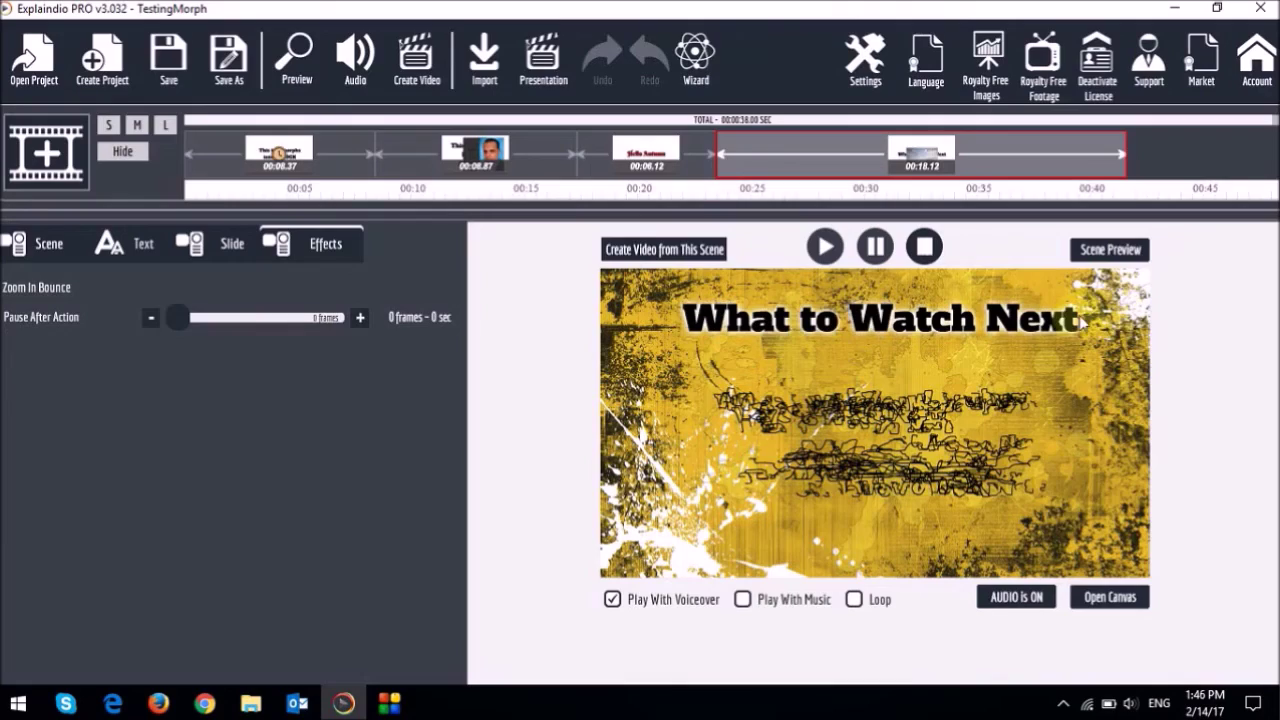
{"action": "left_click", "coordinate": [137, 126]}
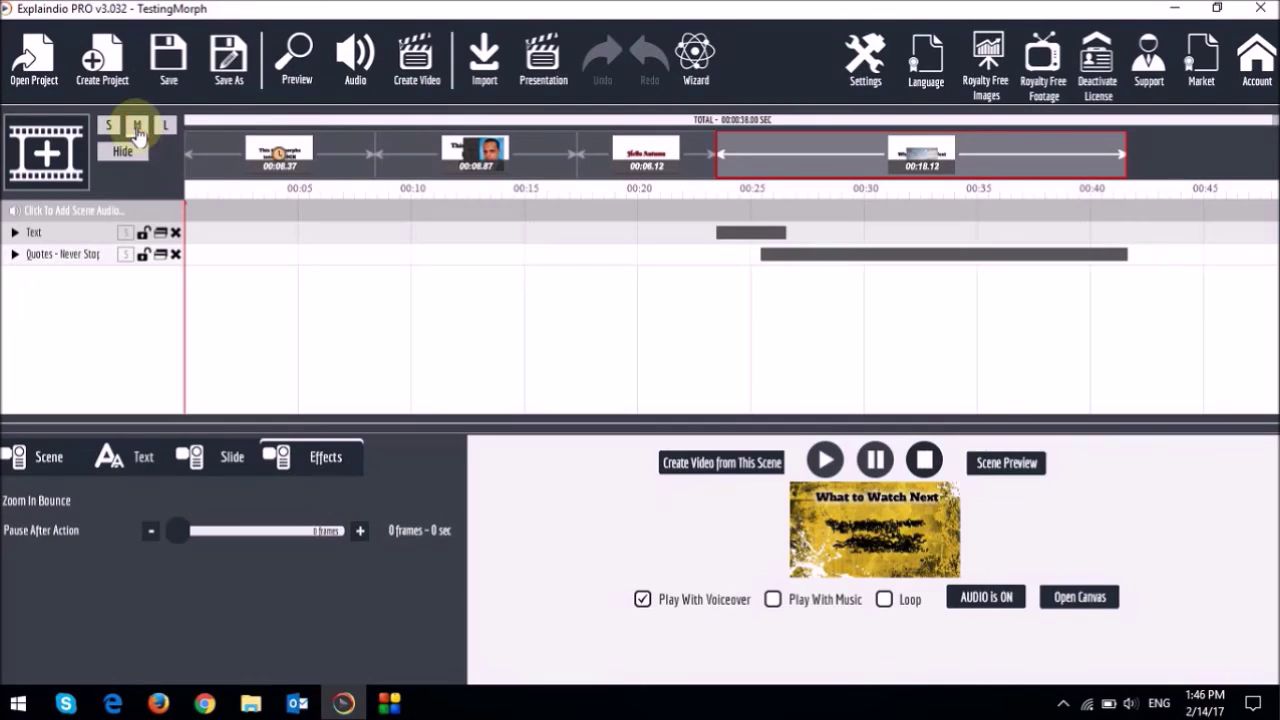
{"action": "left_click", "coordinate": [17, 232]}
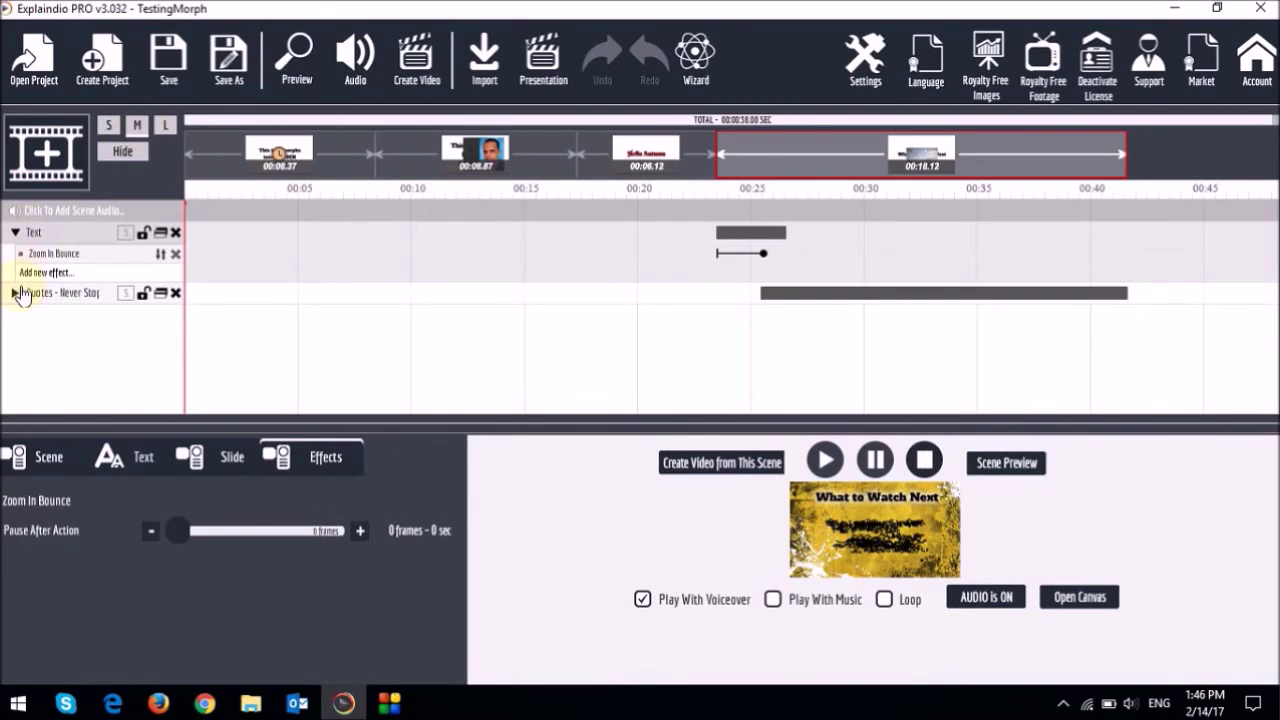
{"action": "left_click", "coordinate": [17, 292]}
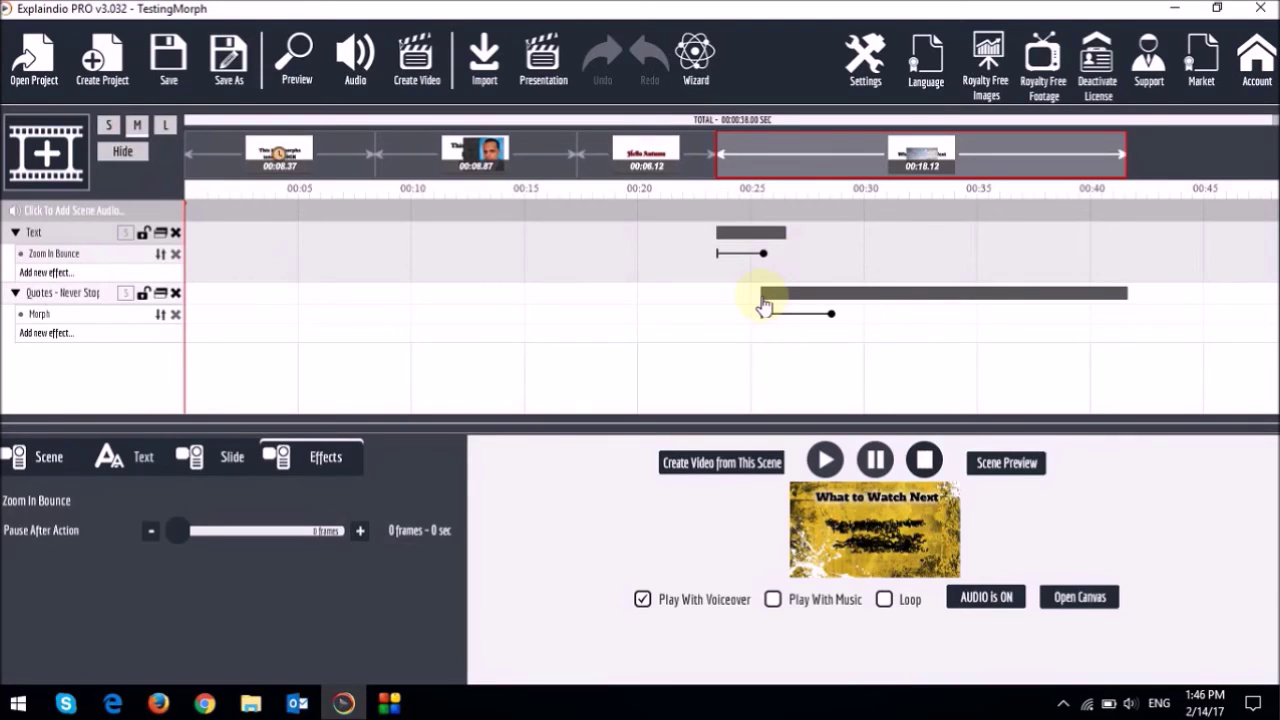
{"action": "left_click", "coordinate": [84, 305]}
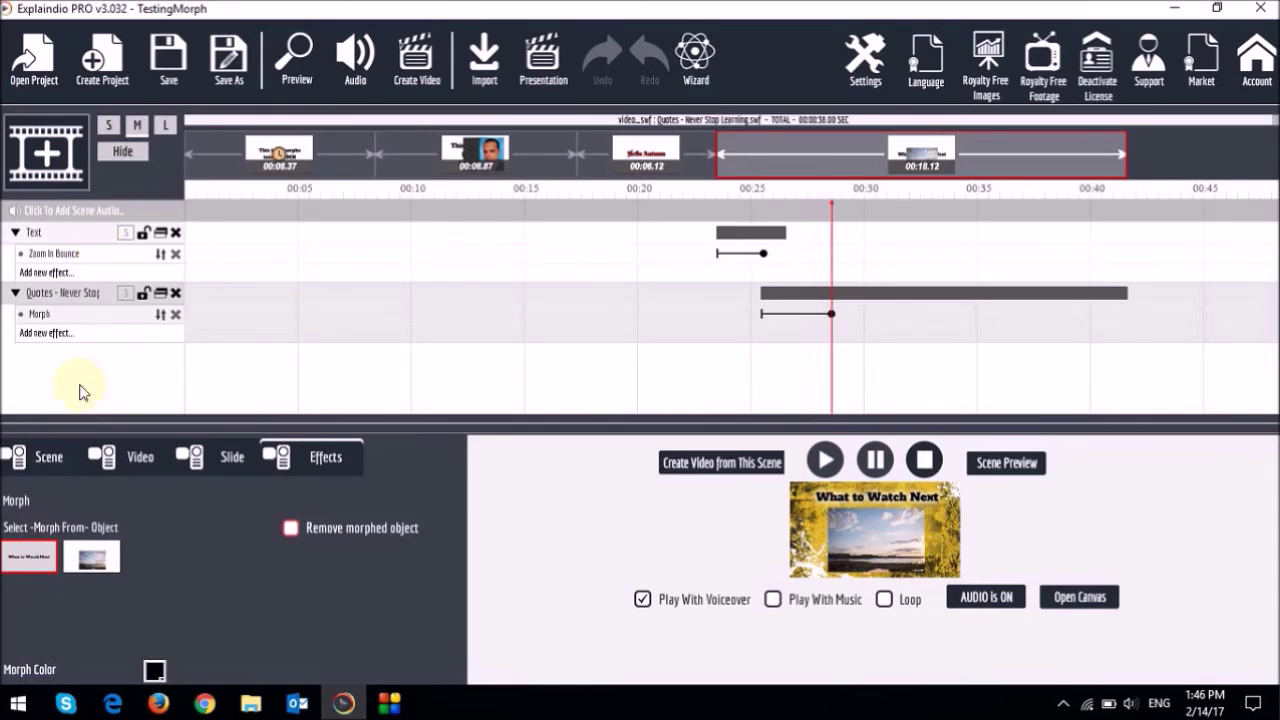
- Collapse the timeline tracks for a larger preview and show the fourth scene's background settings
{"action": "left_click", "coordinate": [125, 155]}
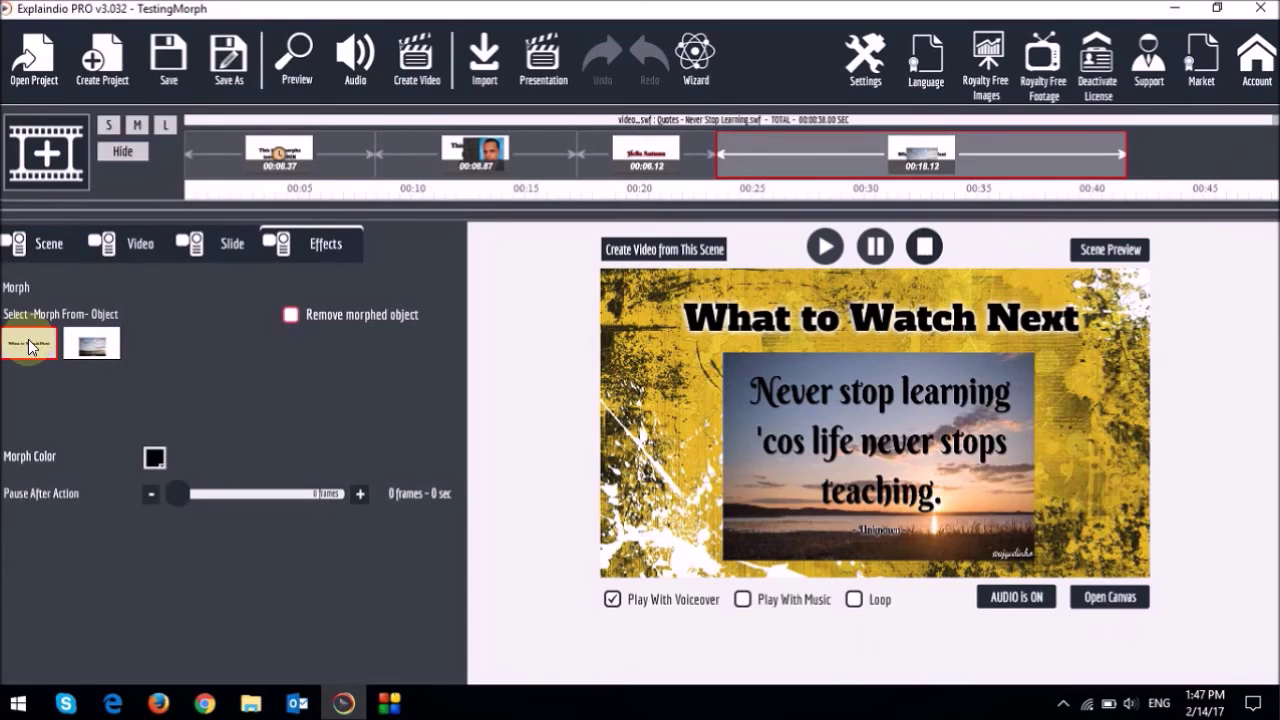
{"action": "left_click", "coordinate": [30, 243]}
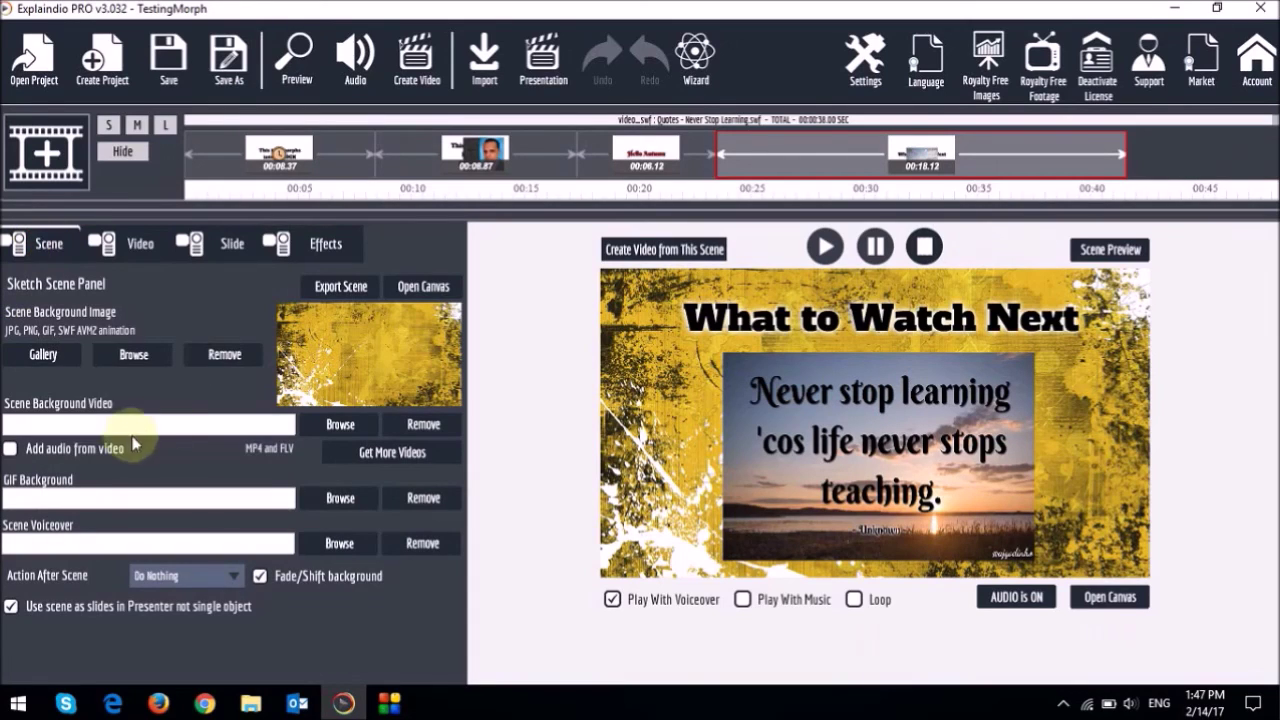